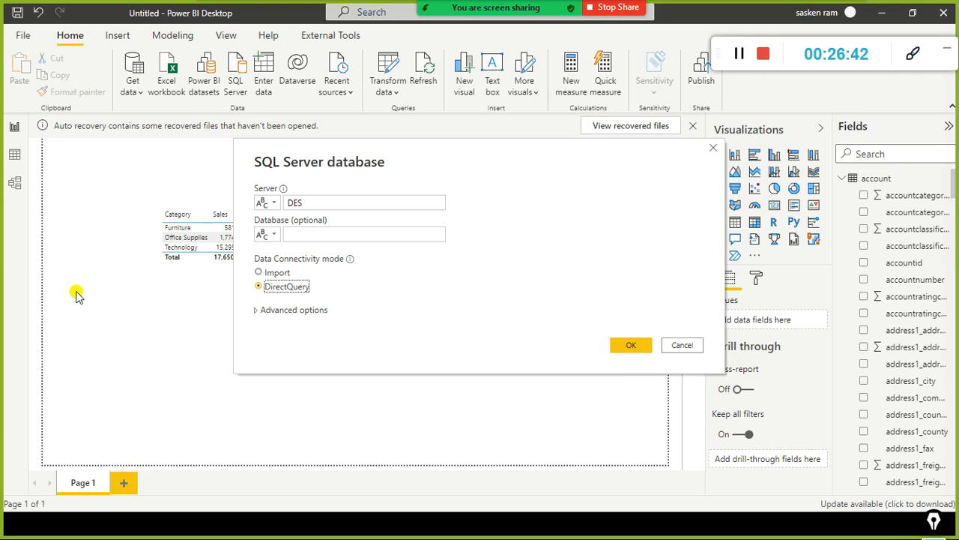
Step: Cancel the SQL Server database connection and return to the maximized report window
click(681, 345)
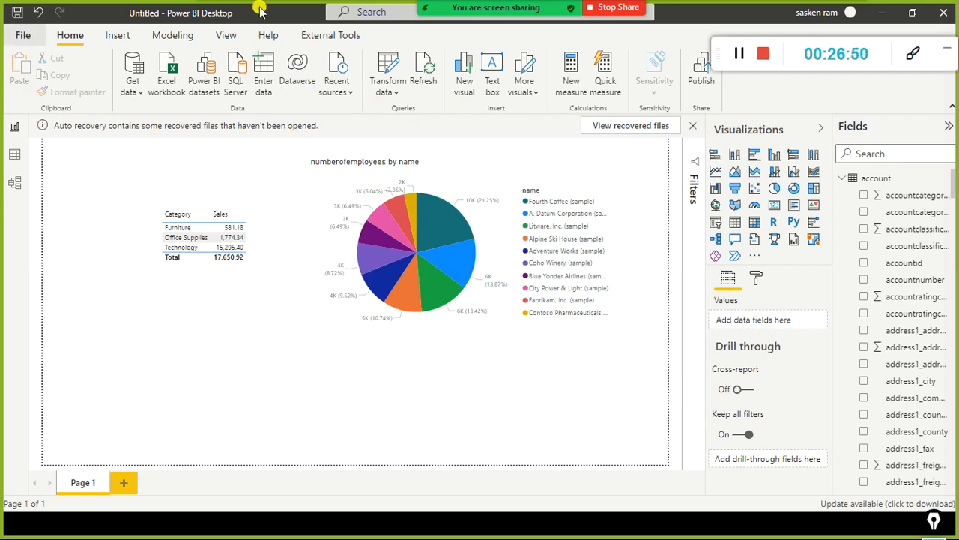
click(912, 11)
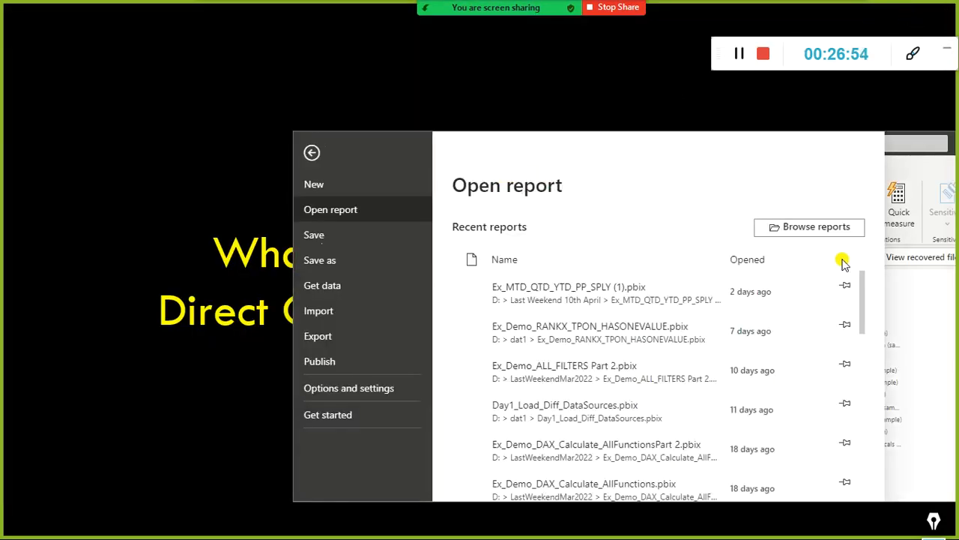
click(320, 194)
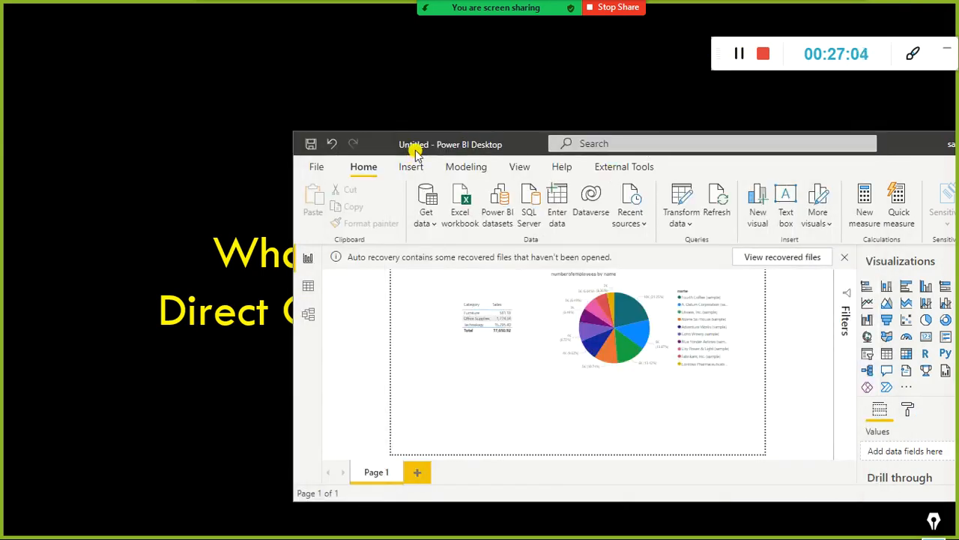
double_click(929, 147)
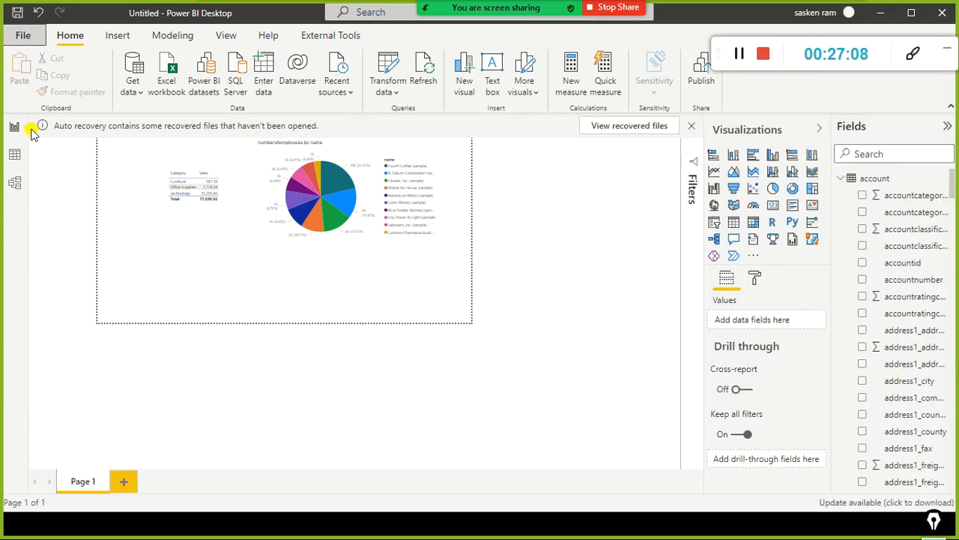
Step: Create a new blank report in a separate window and dismiss its start screen
click(23, 35)
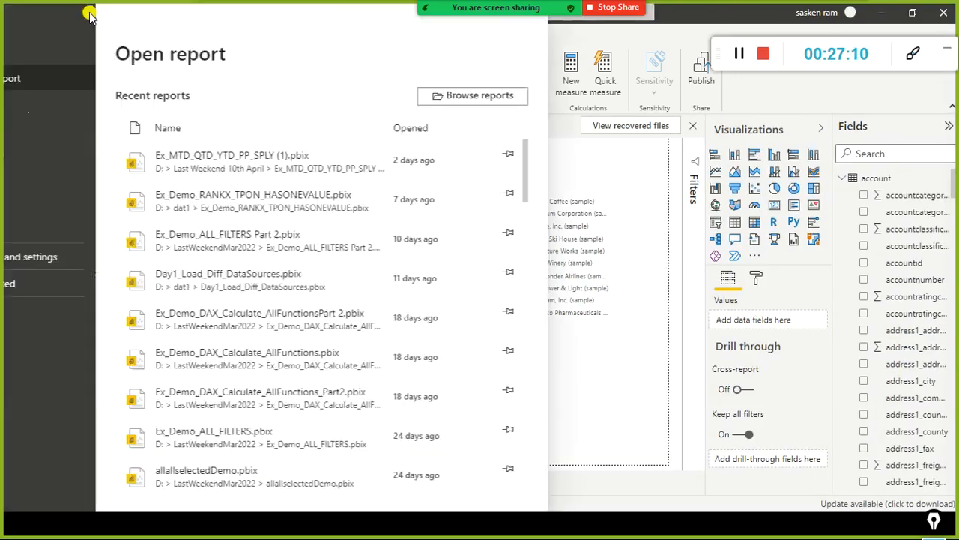
click(18, 54)
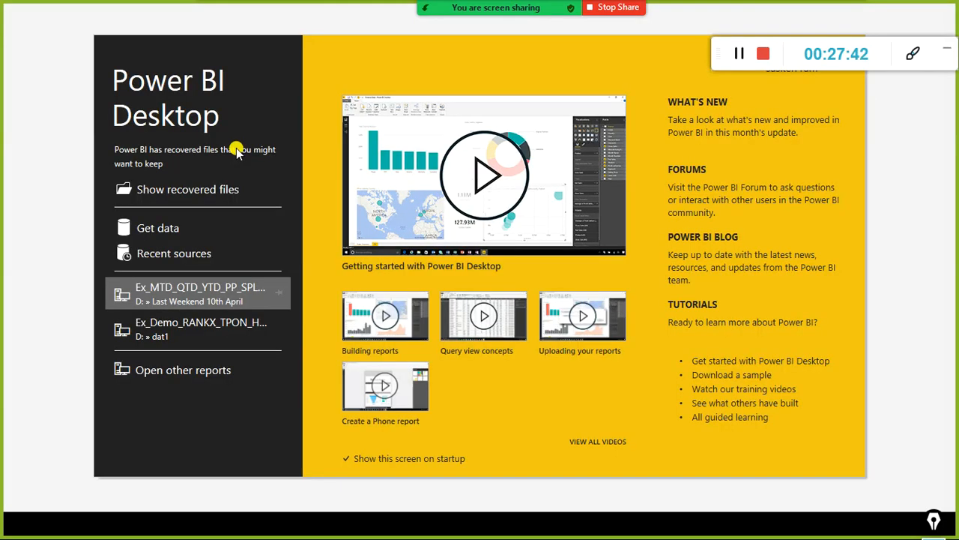
drag(583, 46, 484, 142)
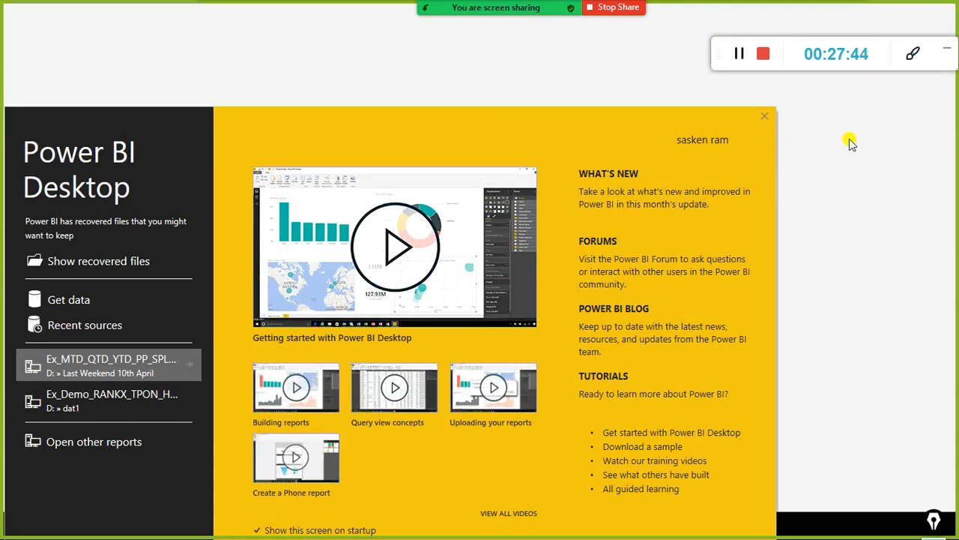
click(755, 140)
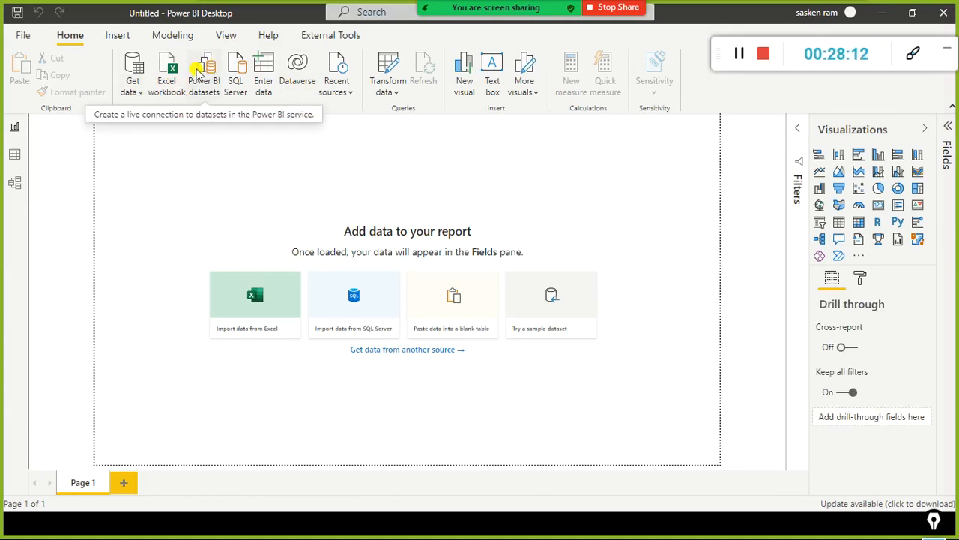
click(134, 90)
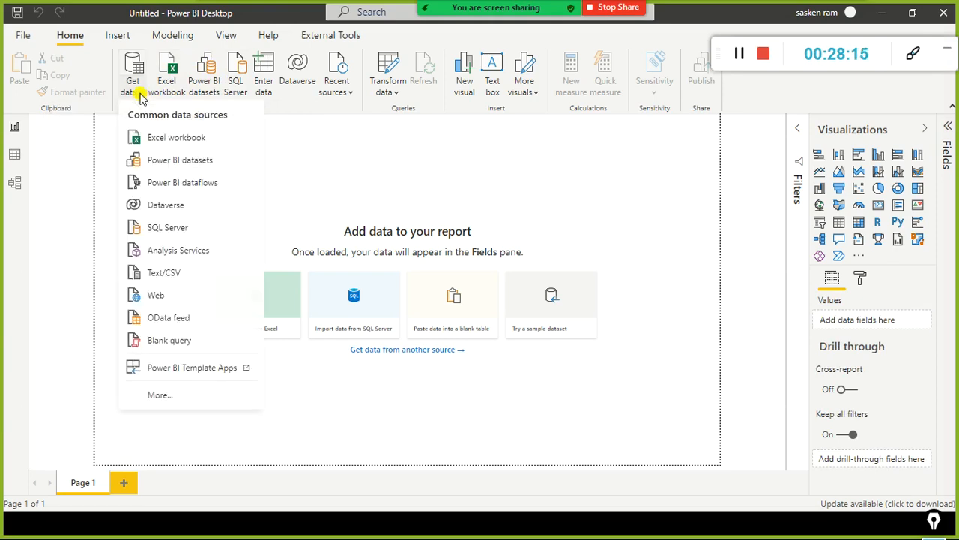
click(199, 159)
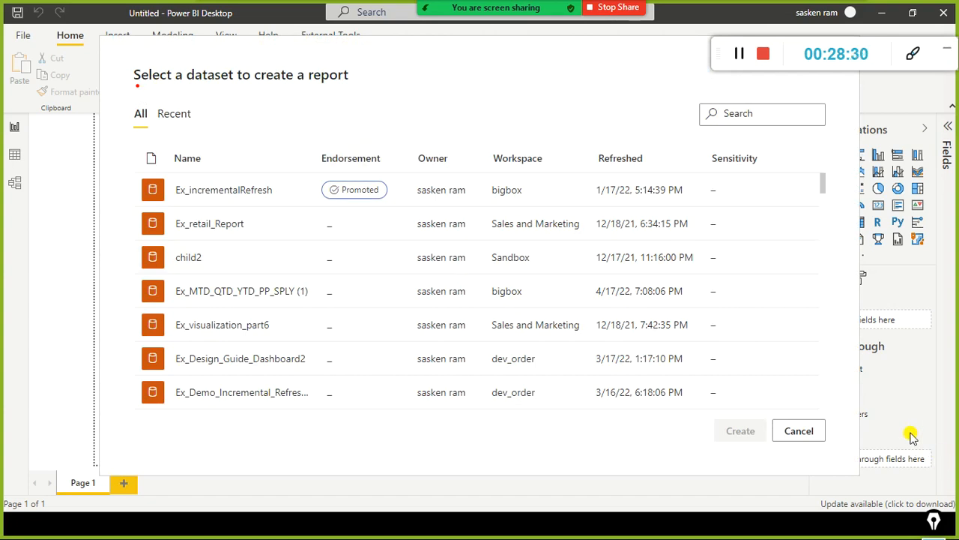
click(811, 433)
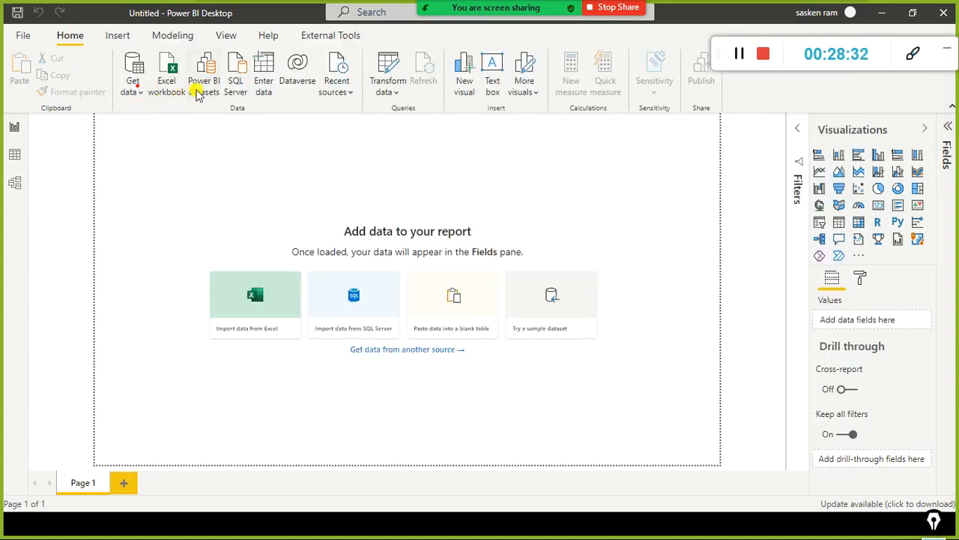
Step: Open the list of Power BI datasets available as a source for the new report
click(133, 94)
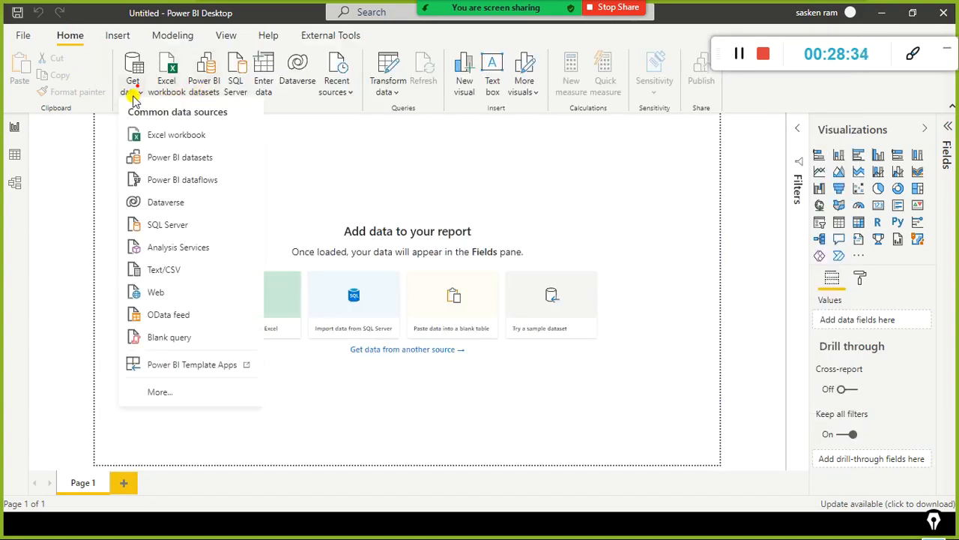
click(163, 162)
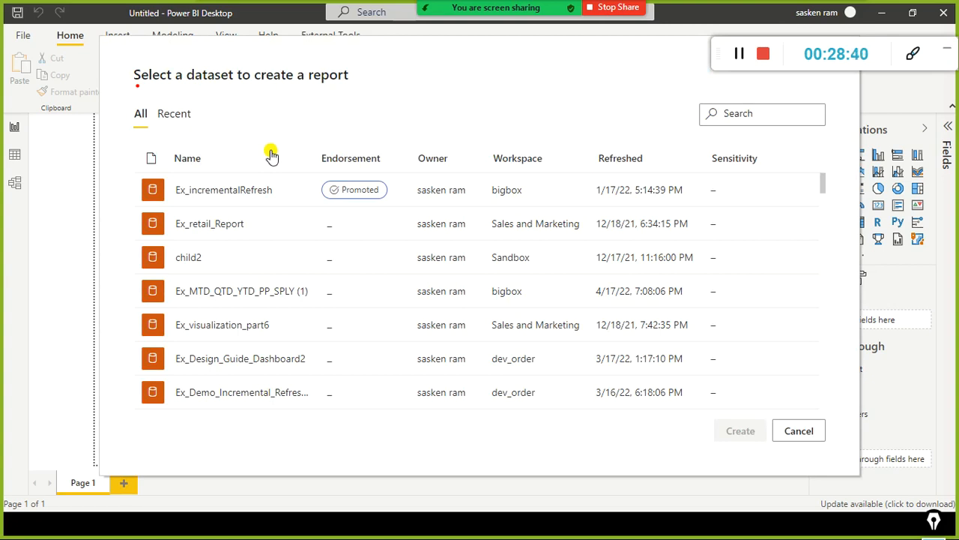
key(alt+Tab)
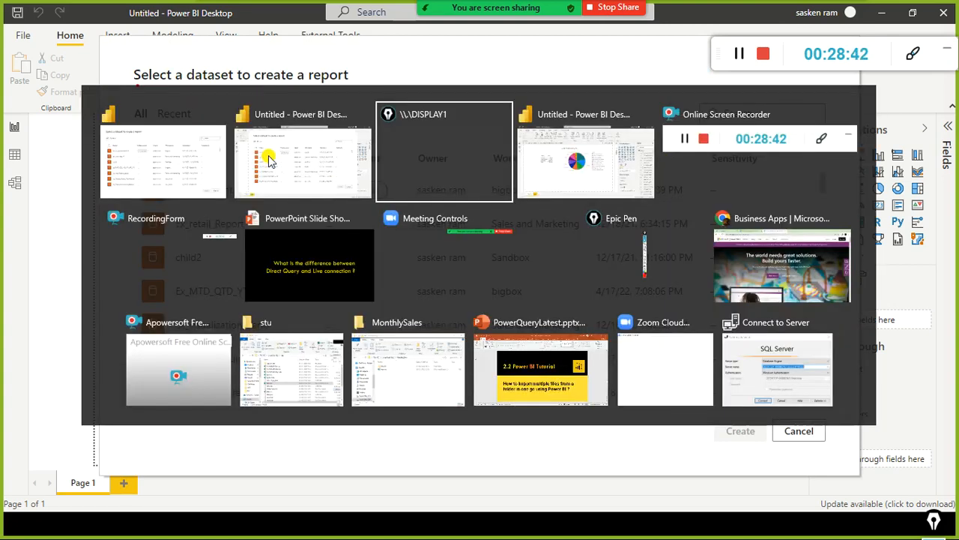
key(alt+Tab)
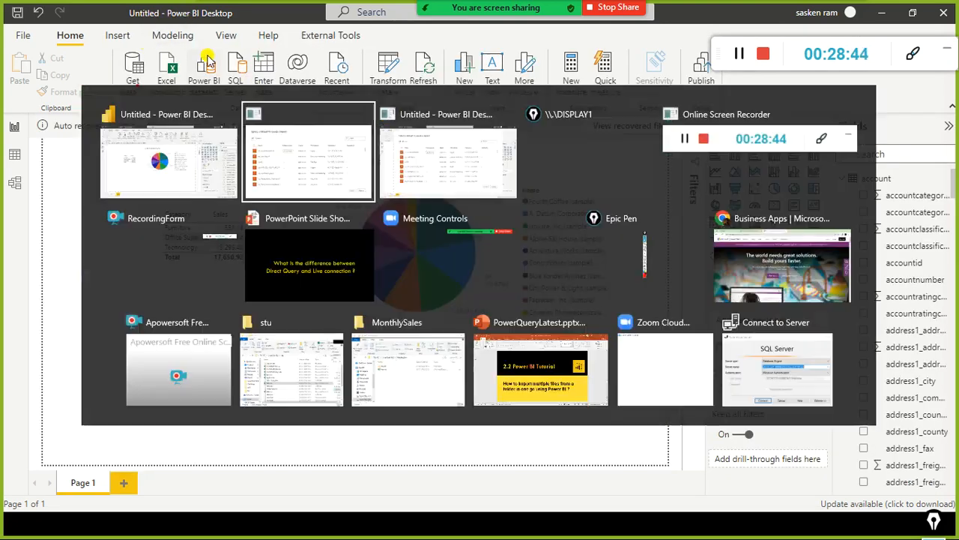
key(alt+Tab)
key(alt+Tab)
key(alt+Tab)
key(alt+Tab)
key(alt+Tab)
key(alt+Tab)
key(alt+Tab)
key(alt+Tab)
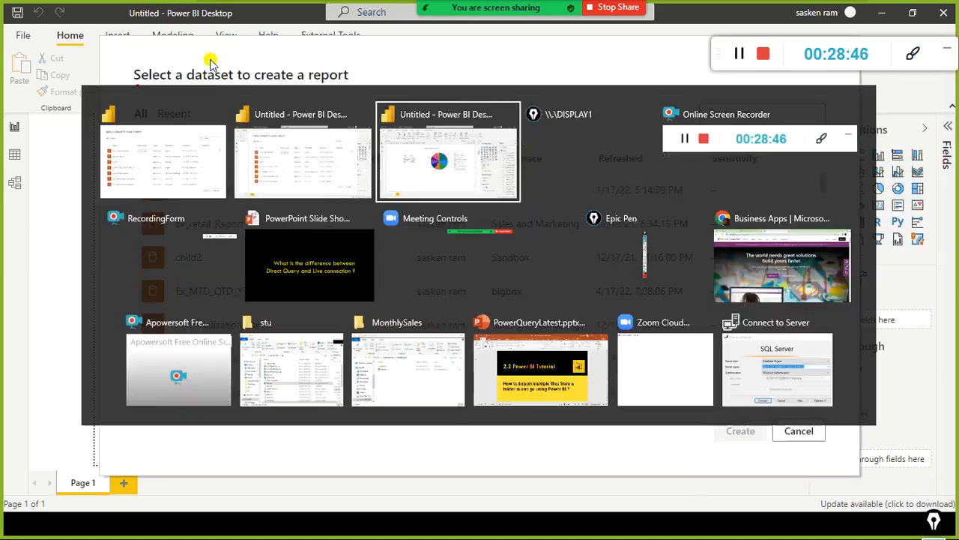
key(alt+Tab)
key(alt+Tab)
key(alt+Tab)
key(alt+Tab)
key(alt+Tab)
key(alt+Tab)
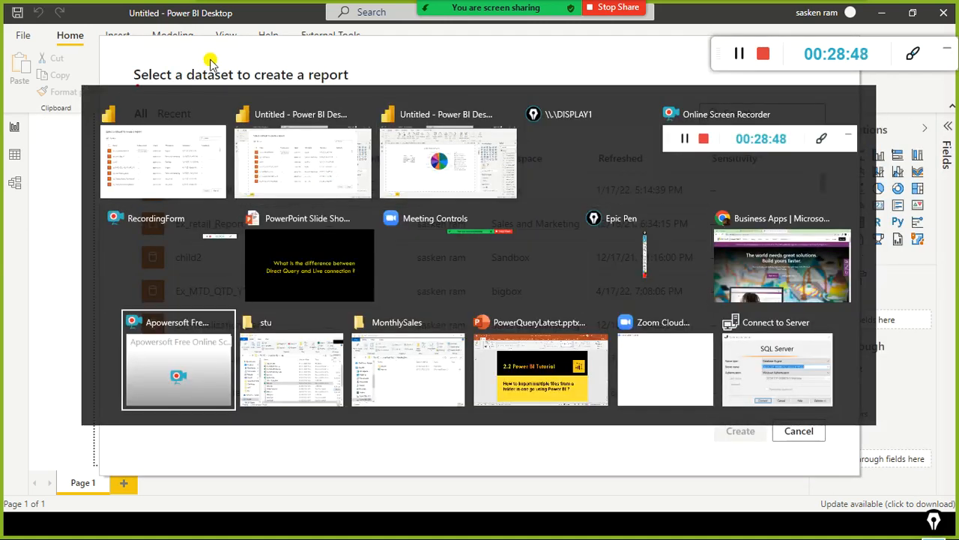
key(alt+Tab)
key(alt+Tab)
key(alt+Tab)
key(alt+Tab)
key(alt+Tab)
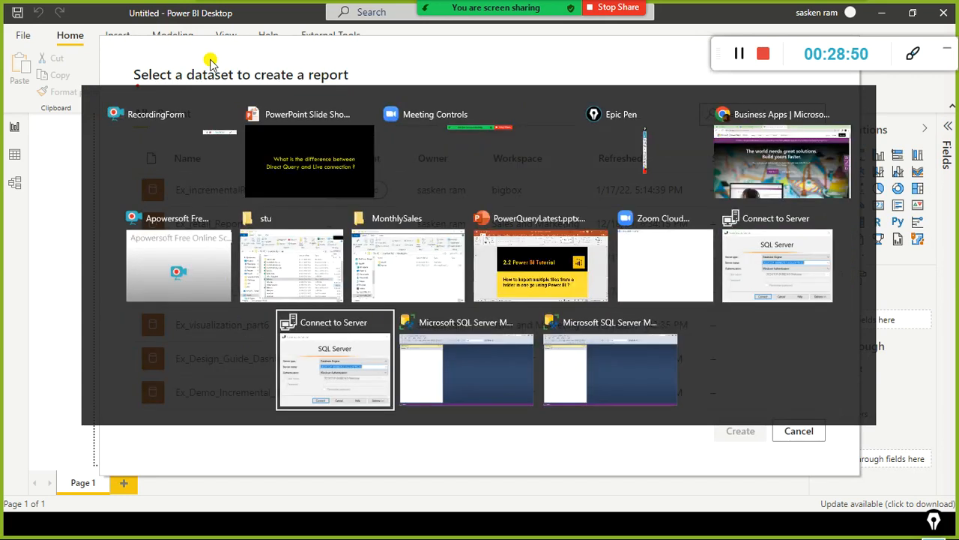
key(alt+Tab)
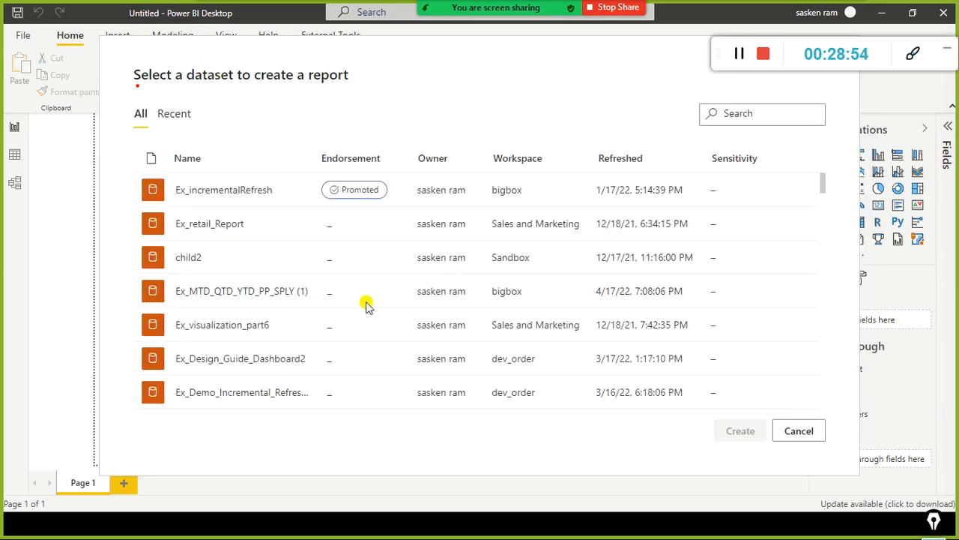
Step: Switch to Chrome and open the Power BI service at app.powerbi.com
key(super)
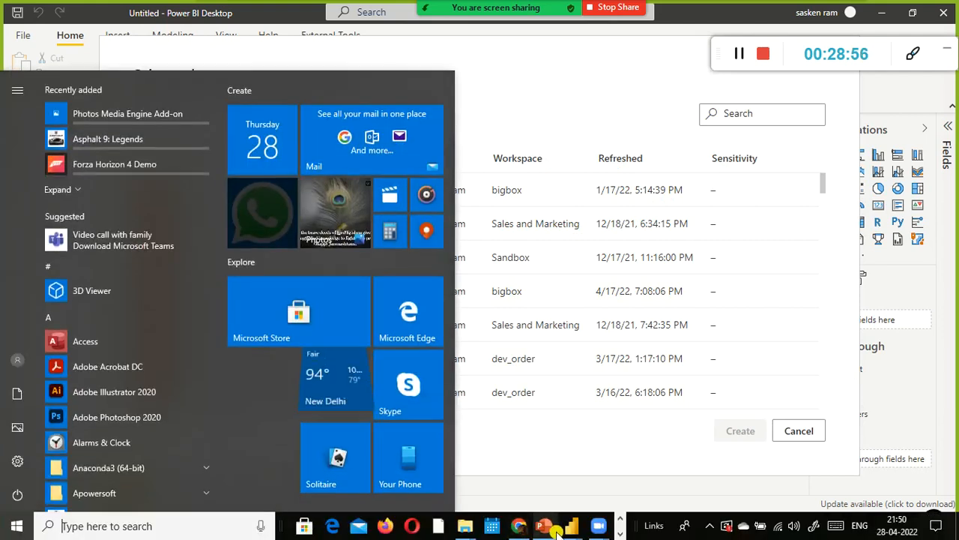
click(518, 528)
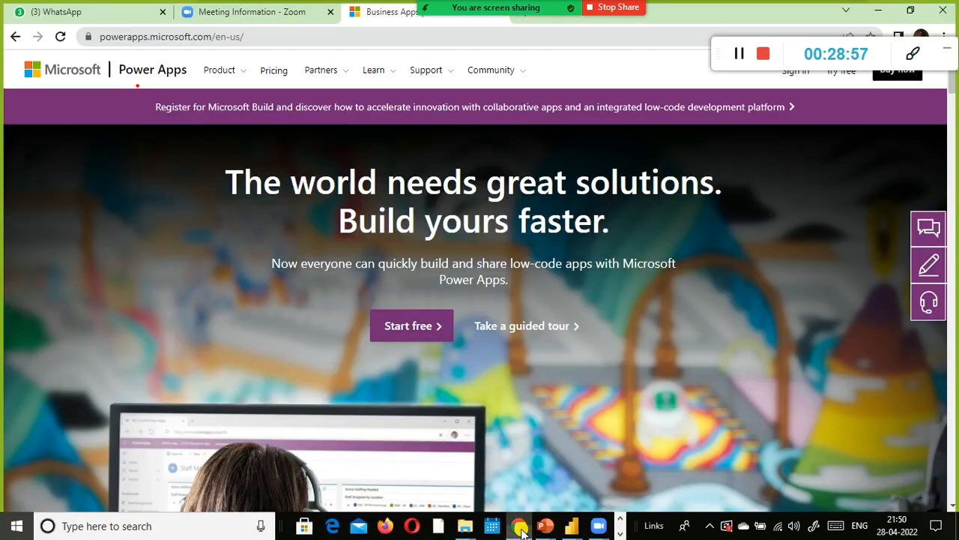
click(316, 36)
text(app)
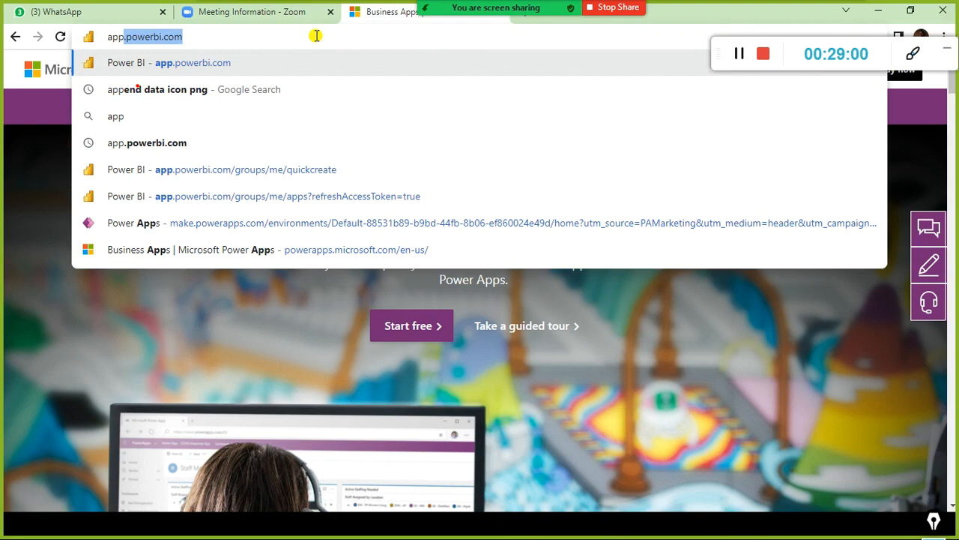
key(Return)
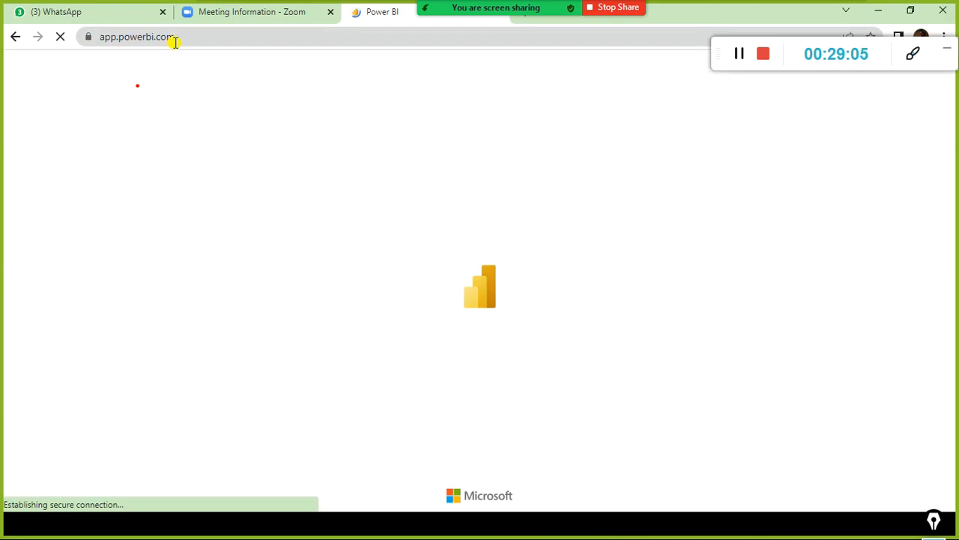
click(183, 37)
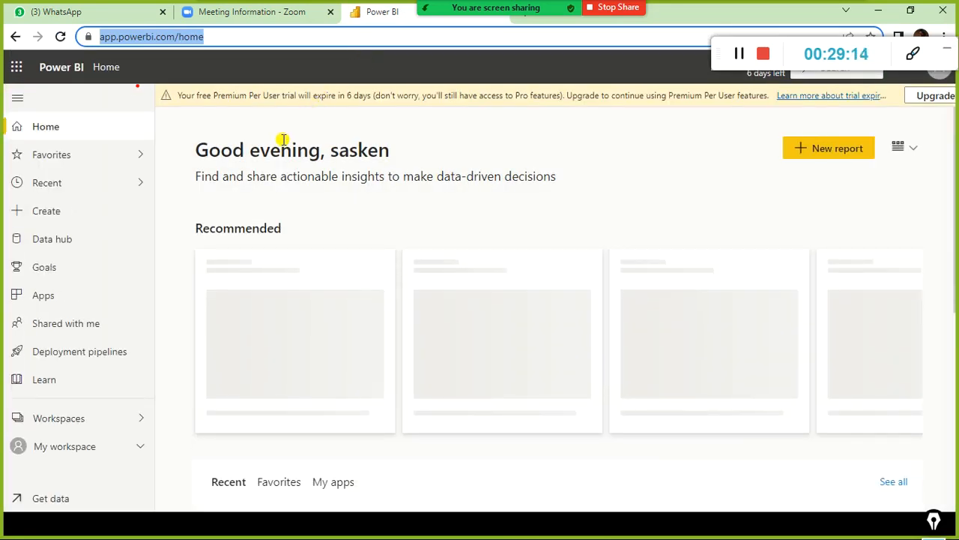
drag(715, 64, 663, 31)
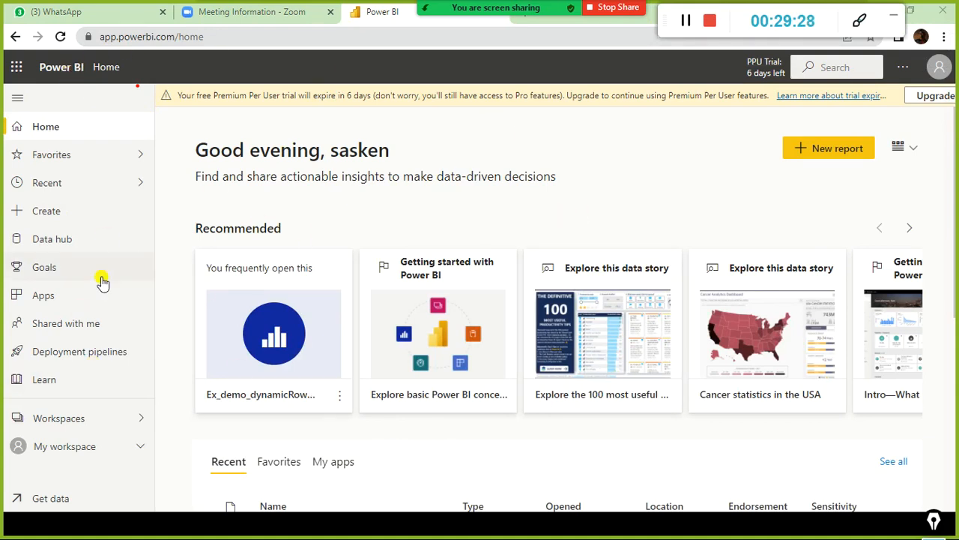
Step: Open the Dev2_Sandbox workspace and examine its reports, datasets and dataflows
click(100, 426)
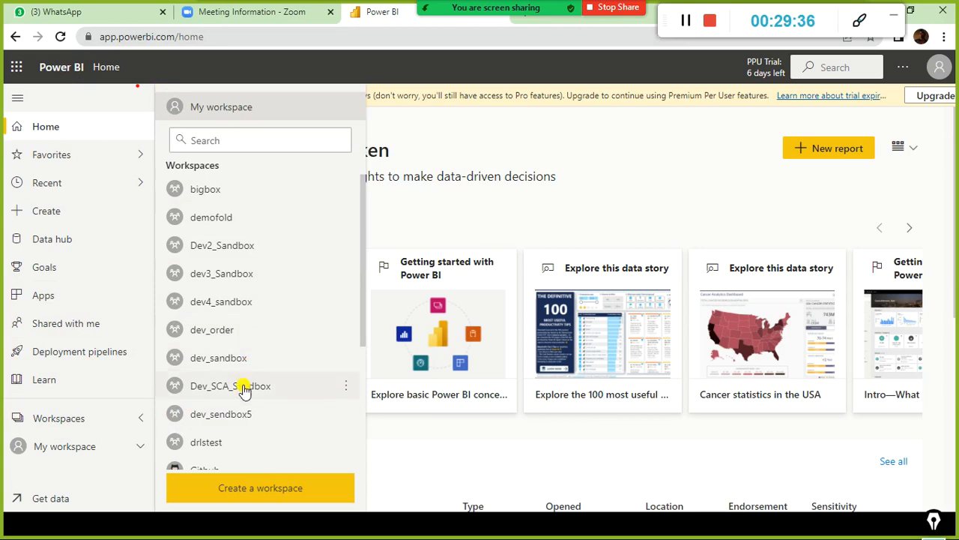
scroll(240, 270, down, 1)
scroll(237, 266, up, 1)
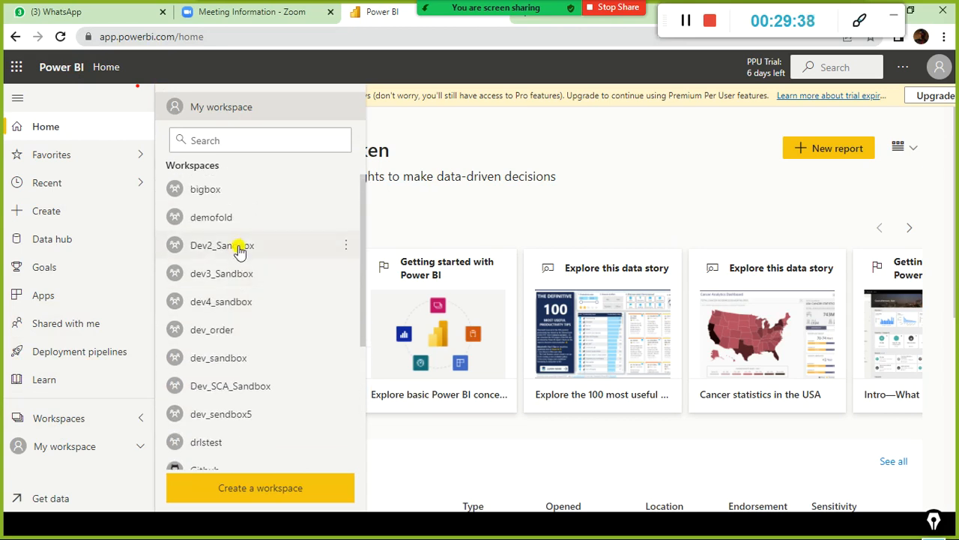
click(240, 249)
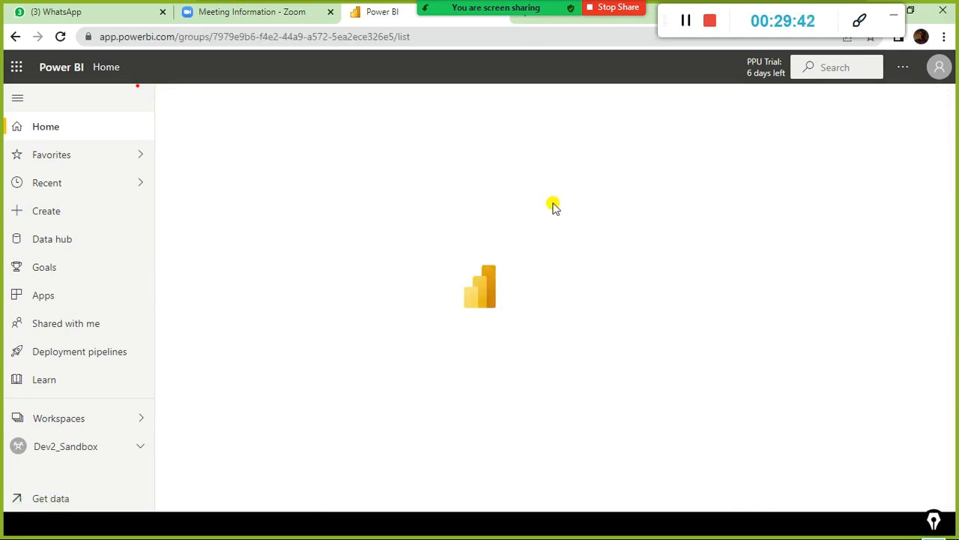
scroll(387, 281, down, 1)
scroll(388, 282, up, 1)
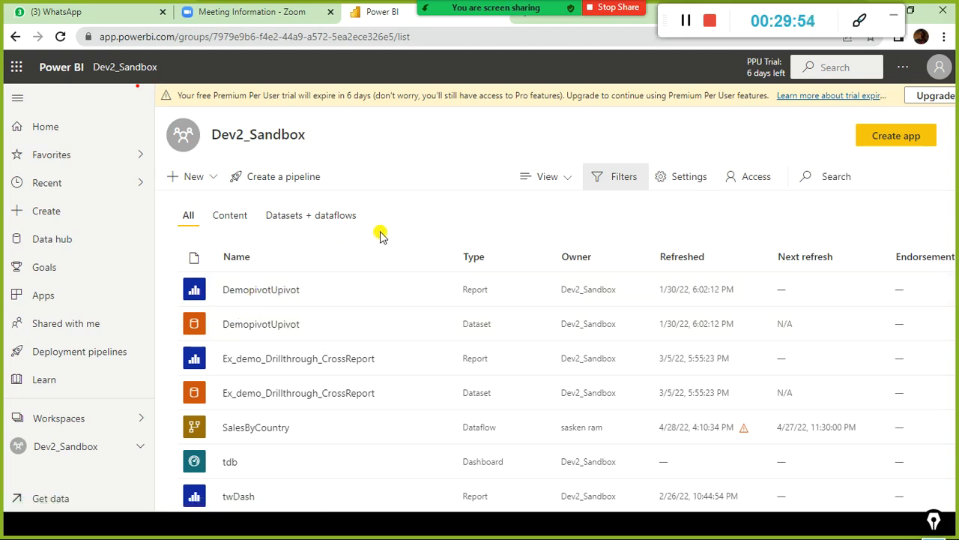
Step: Return to Power BI Desktop and connect the blank report live to the Ex_MTD_QTD_YTD_PP_SPLY (1) dataset in the bigbox workspace
key(alt+Tab)
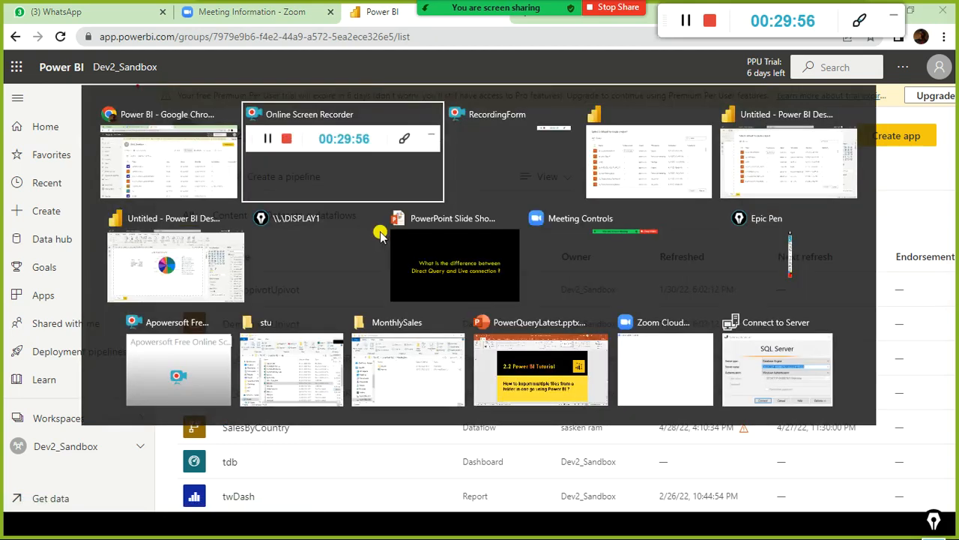
key(alt+Tab)
key(alt+Tab)
key(alt+Tab)
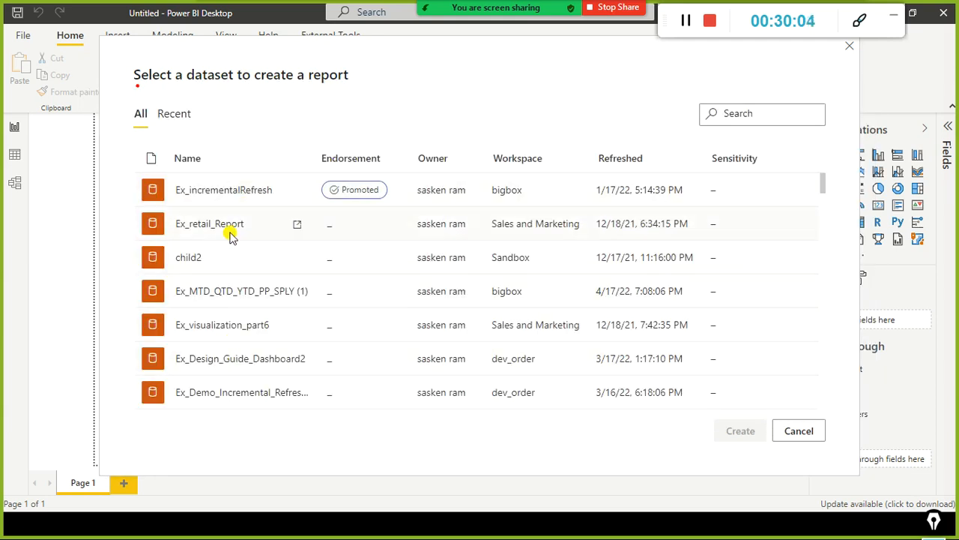
double_click(211, 297)
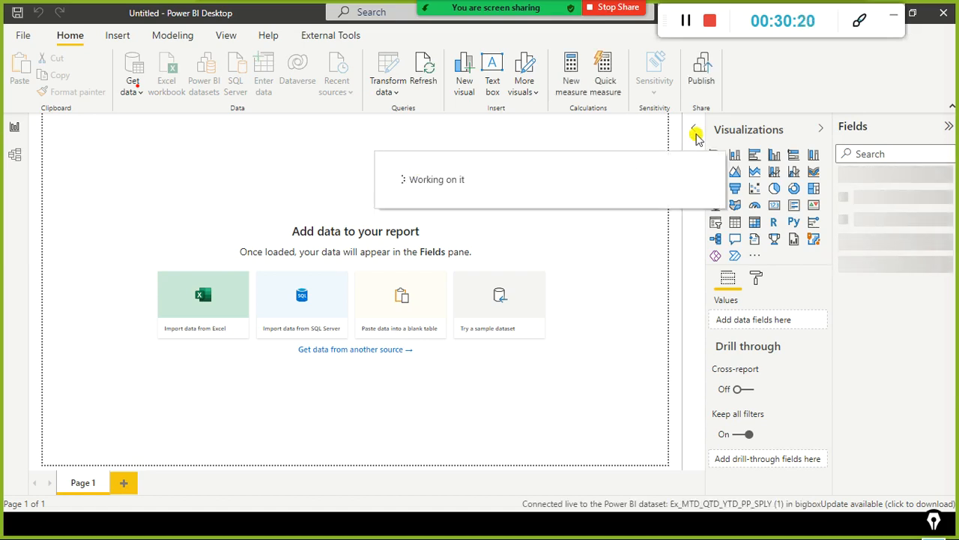
Step: Examine the Publish command in the pie chart report's window, and return to the live-connected report
key(alt+Tab)
key(Tab)
key(Tab)
key(Tab)
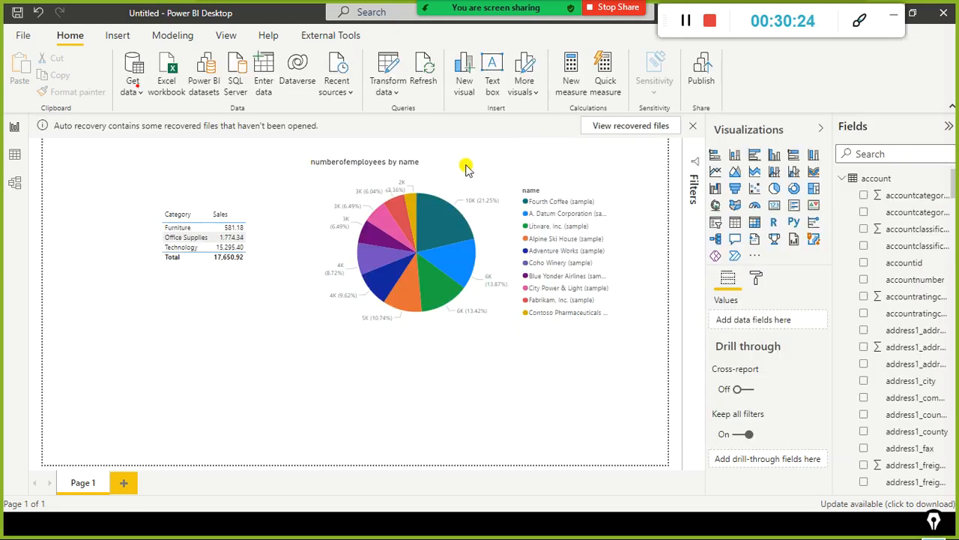
mouse_move(664, 42)
mouse_down()
mouse_move(712, 102)
mouse_move(728, 101)
mouse_up()
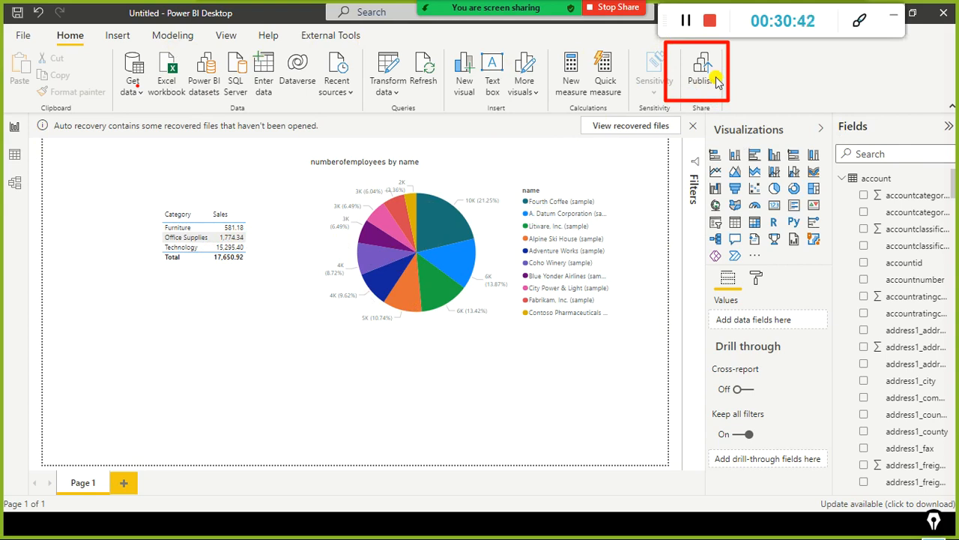
key(alt+Tab)
key(alt+Tab)
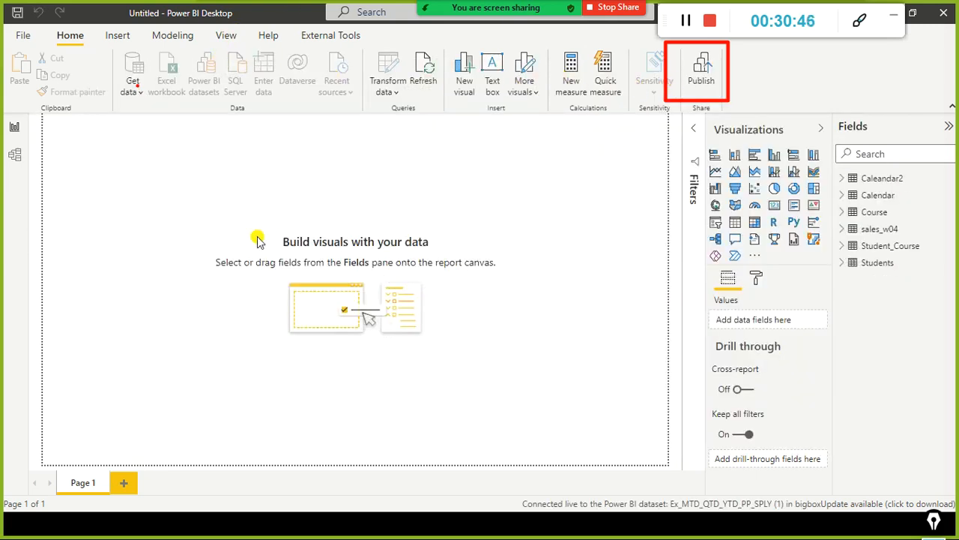
Step: Switch to the pie chart report's window to compare its available commands, and return to the live-connected report
key(alt+Tab)
key(alt+Tab)
key(alt+Tab)
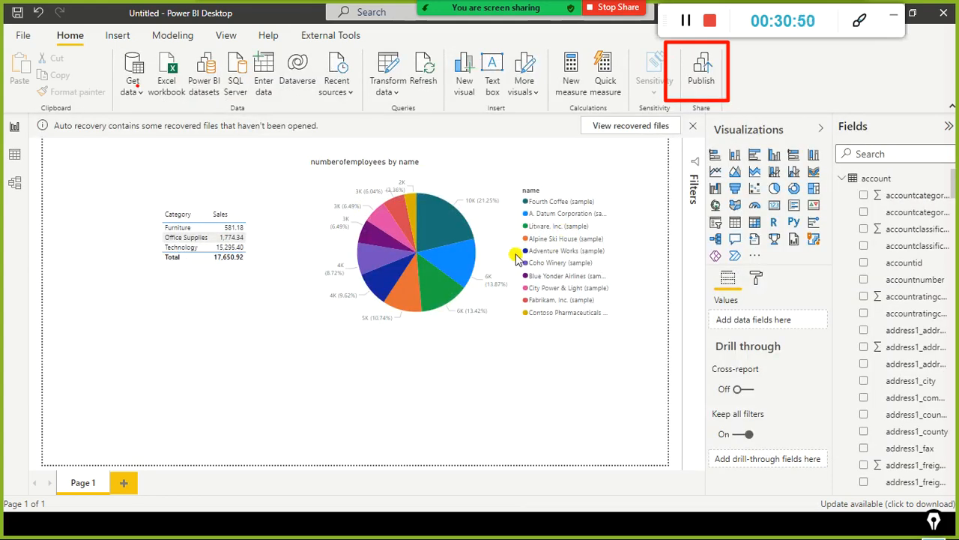
key(alt+Tab)
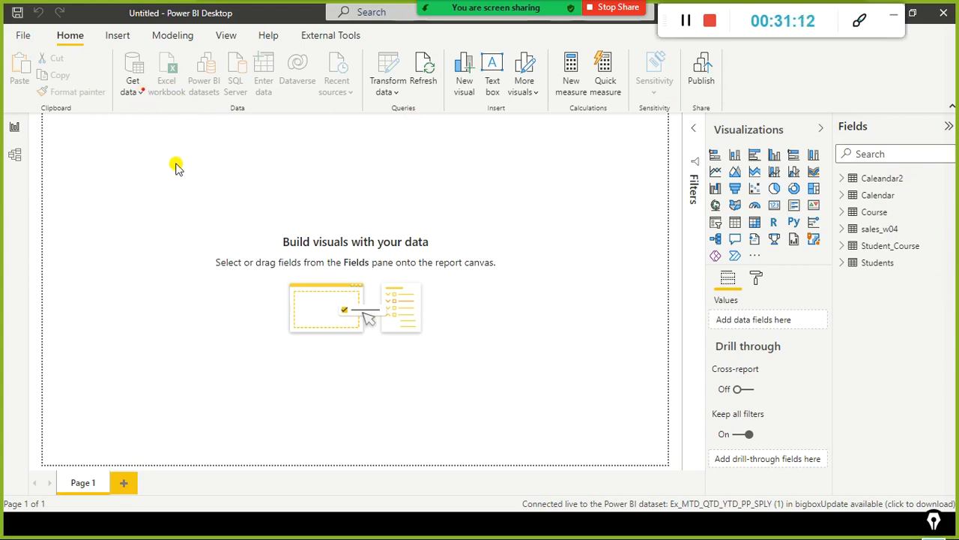
Step: Examine which common data sources can be added to the live-connected report, along with its list of dataset tables
click(133, 91)
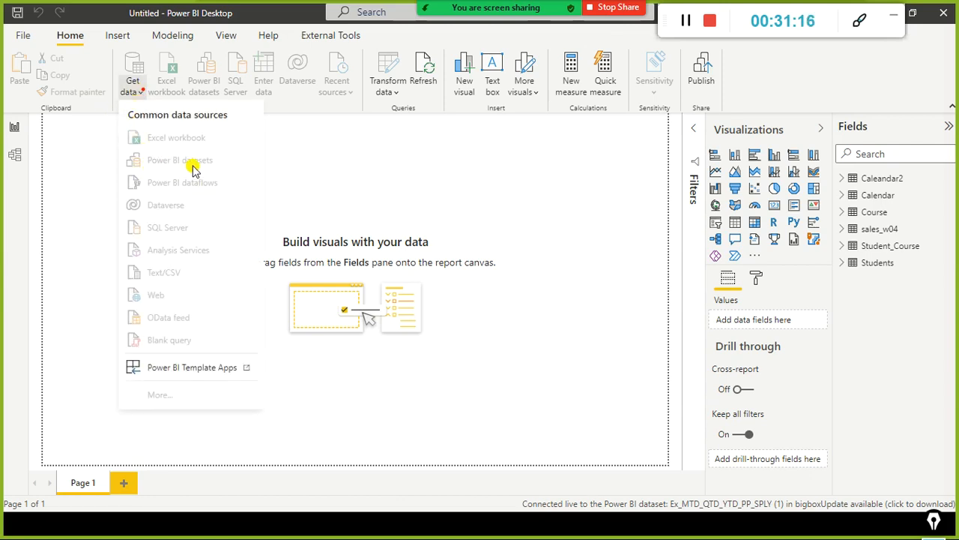
click(350, 165)
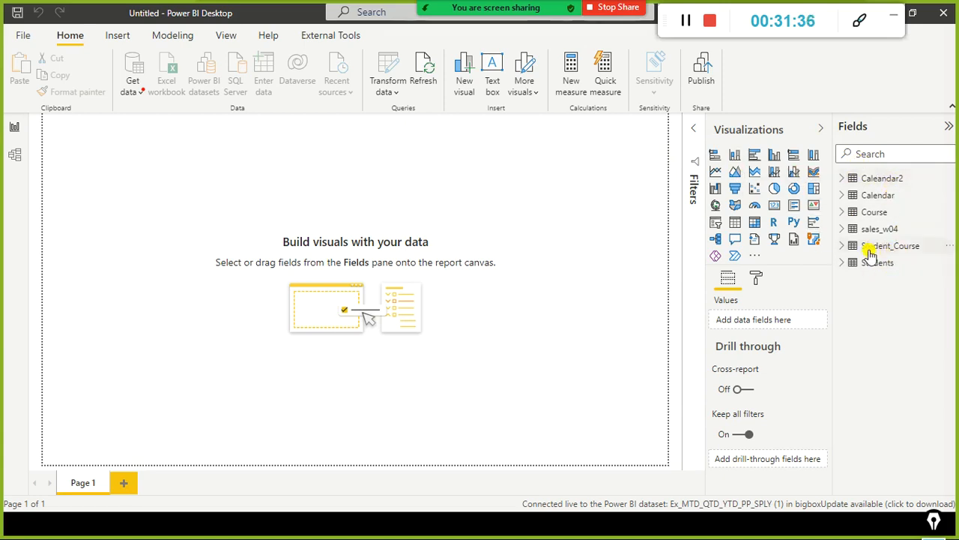
mouse_move(826, 168)
mouse_down()
mouse_move(893, 261)
mouse_move(944, 277)
mouse_up()
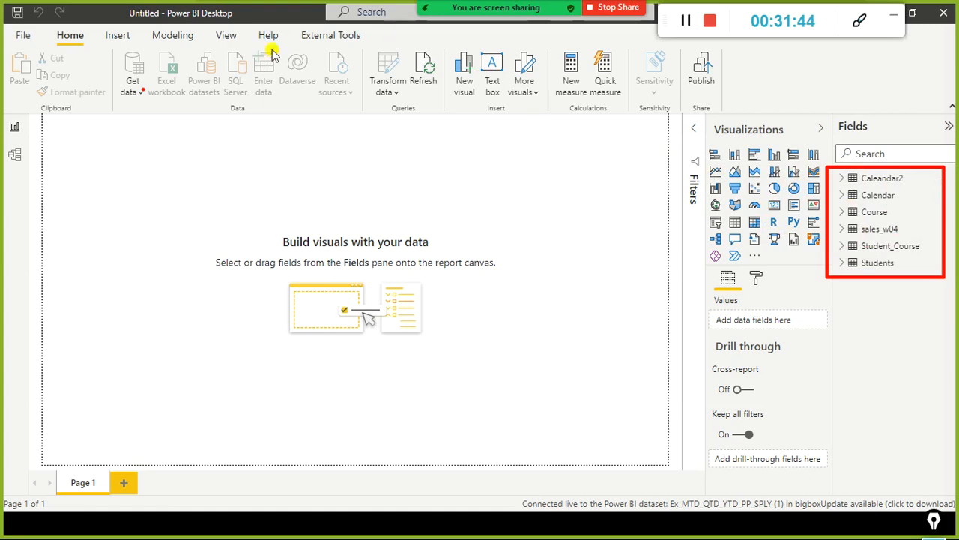
click(133, 88)
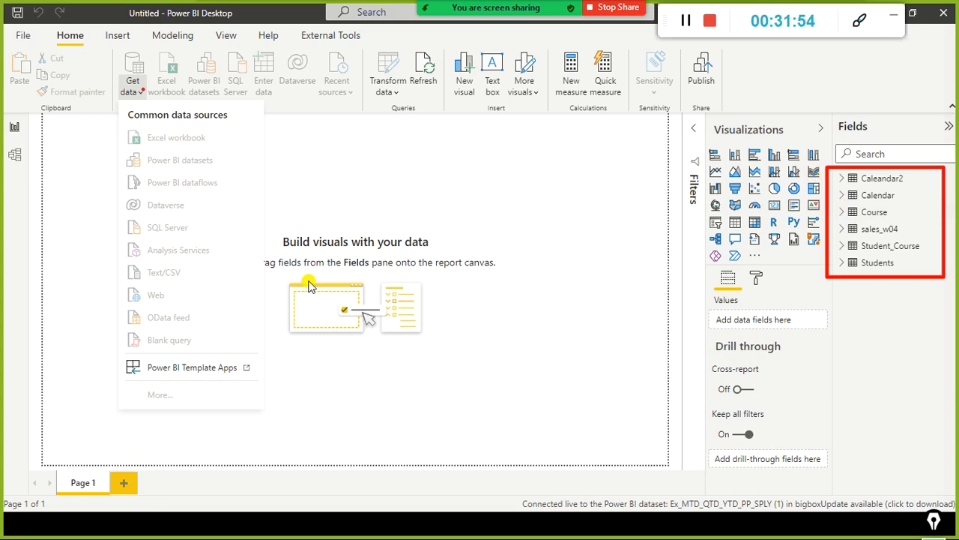
click(409, 169)
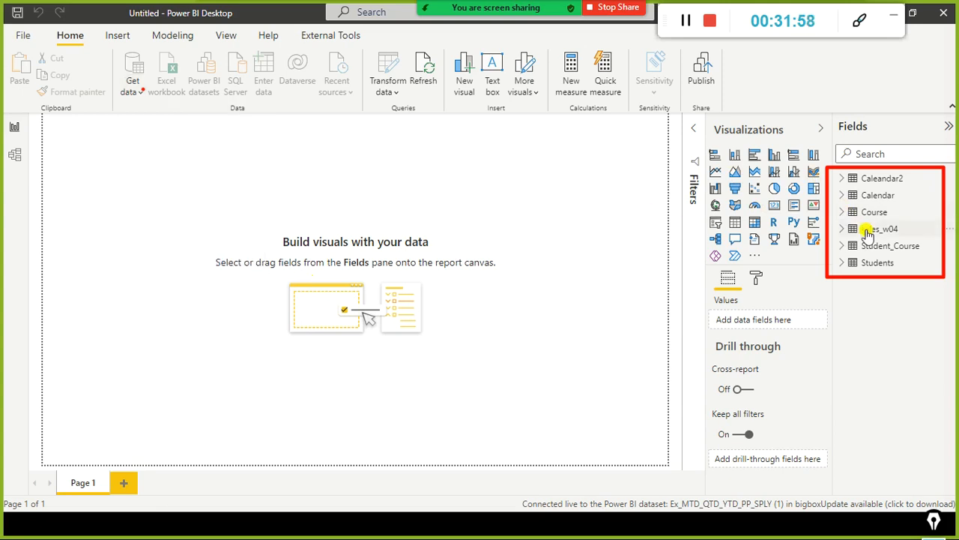
Step: Show the live-connected report's data model and examine its tables and the relationship between Calendar and sales_w04
click(15, 161)
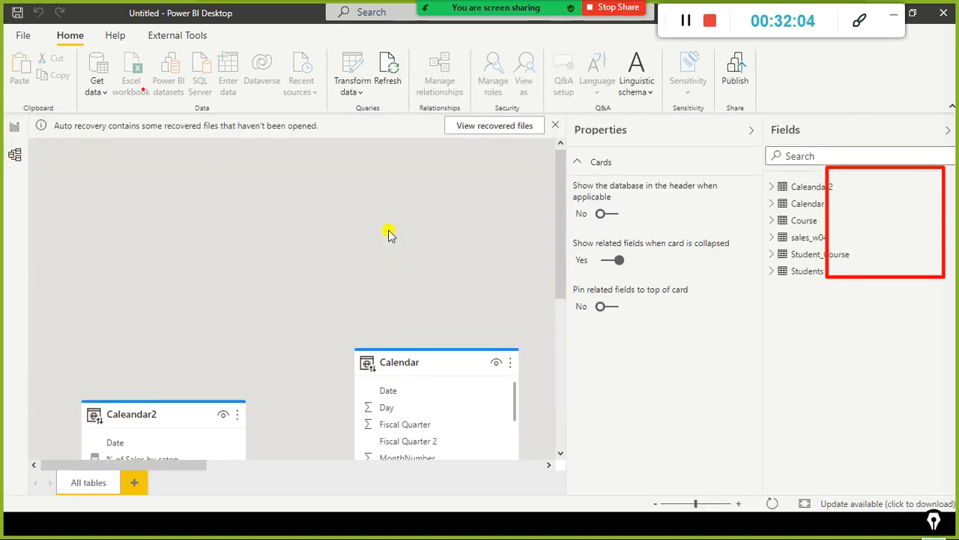
click(750, 131)
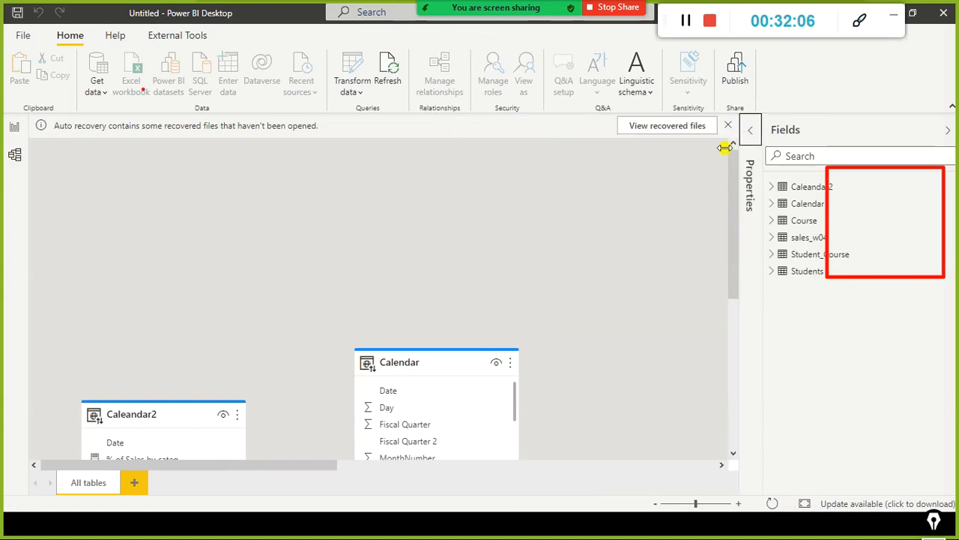
scroll(519, 236, down, 3)
scroll(518, 238, down, 1)
scroll(248, 465, up, 1)
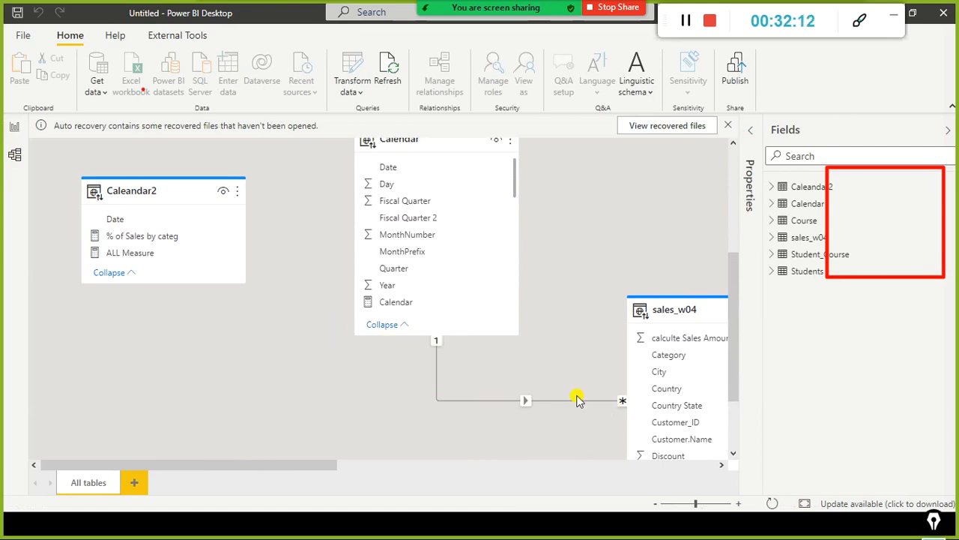
drag(131, 466, 268, 456)
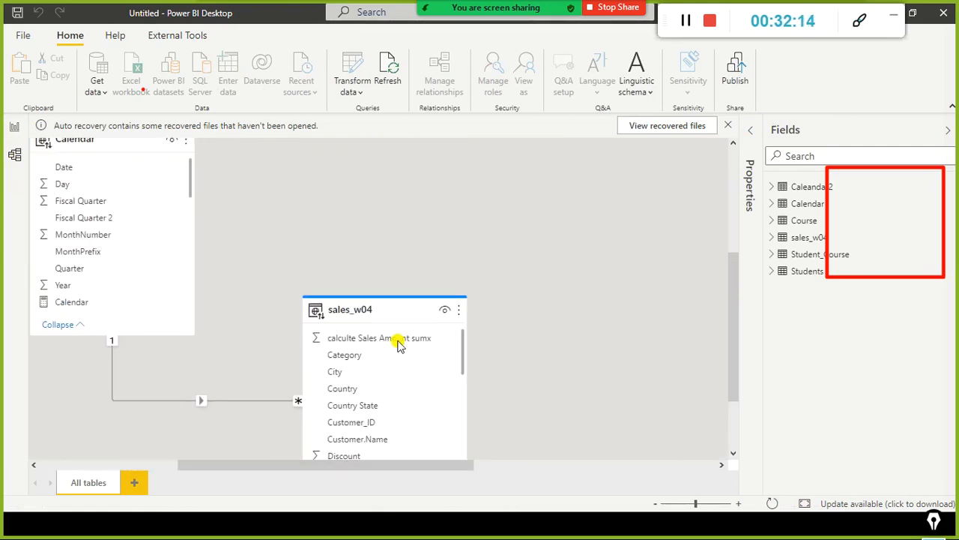
scroll(401, 330, down, 4)
scroll(499, 230, up, 5)
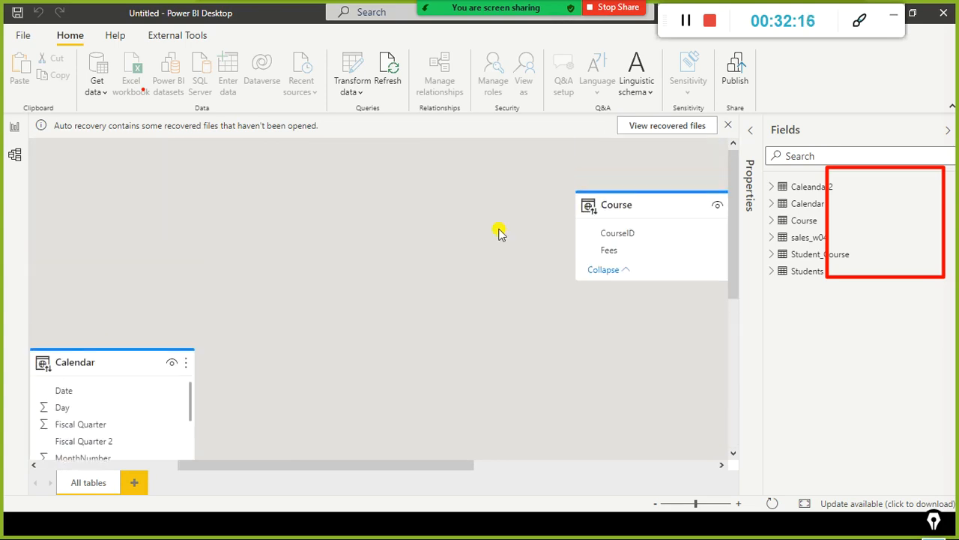
scroll(457, 259, down, 3)
drag(210, 464, 133, 465)
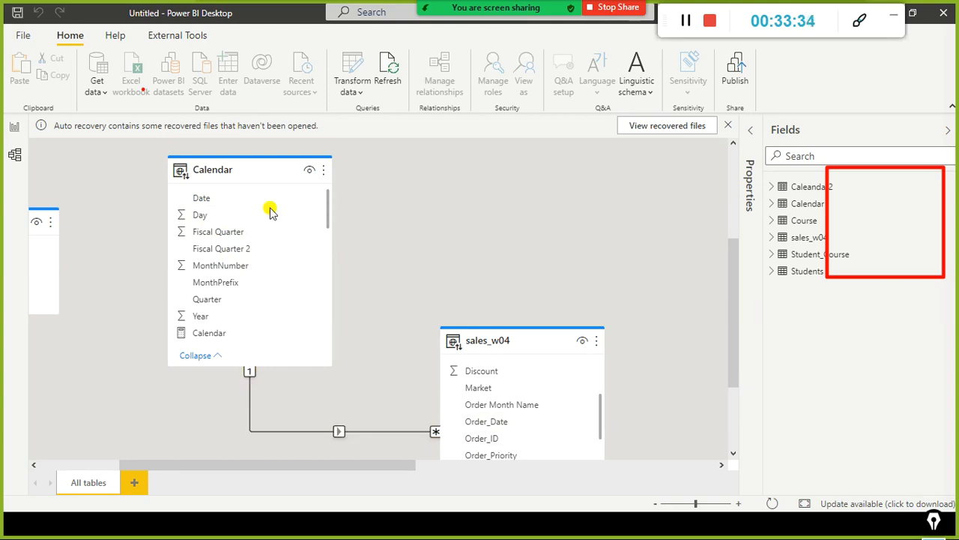
click(200, 219)
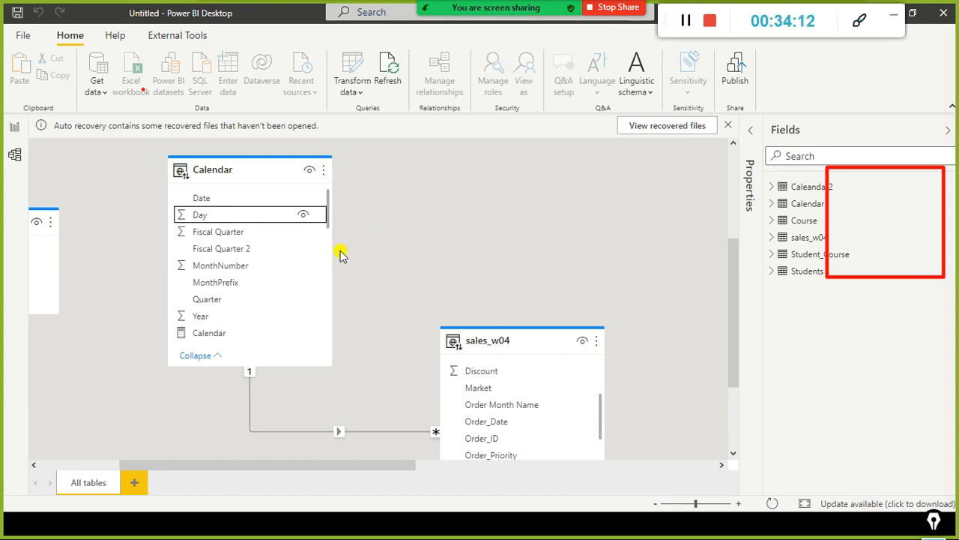
Step: Alternate between the report and model views, and review the common data sources once more from the report view
click(13, 129)
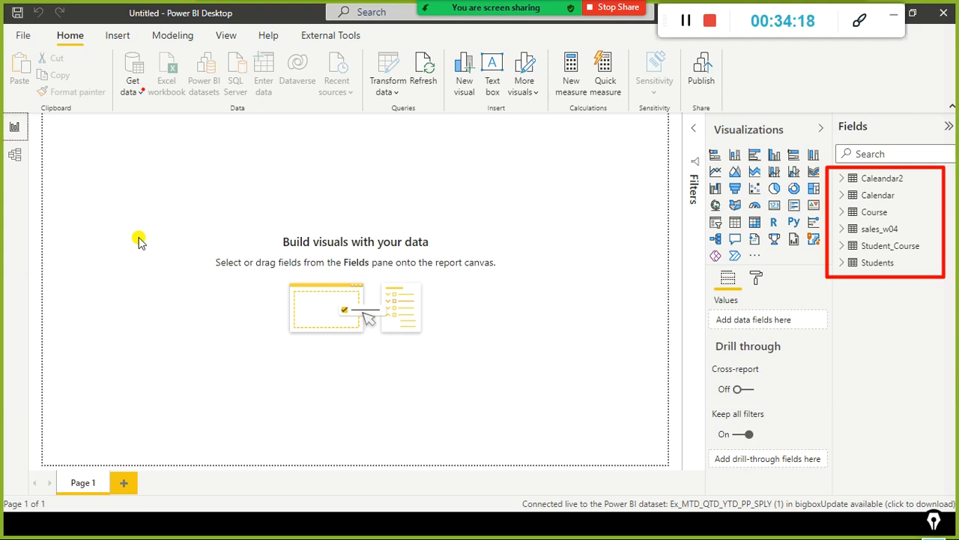
click(14, 158)
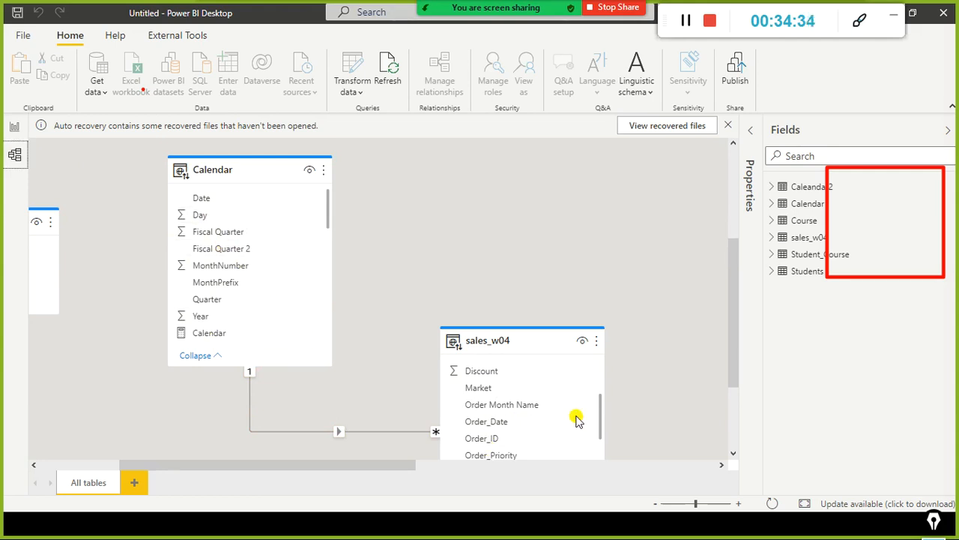
click(15, 126)
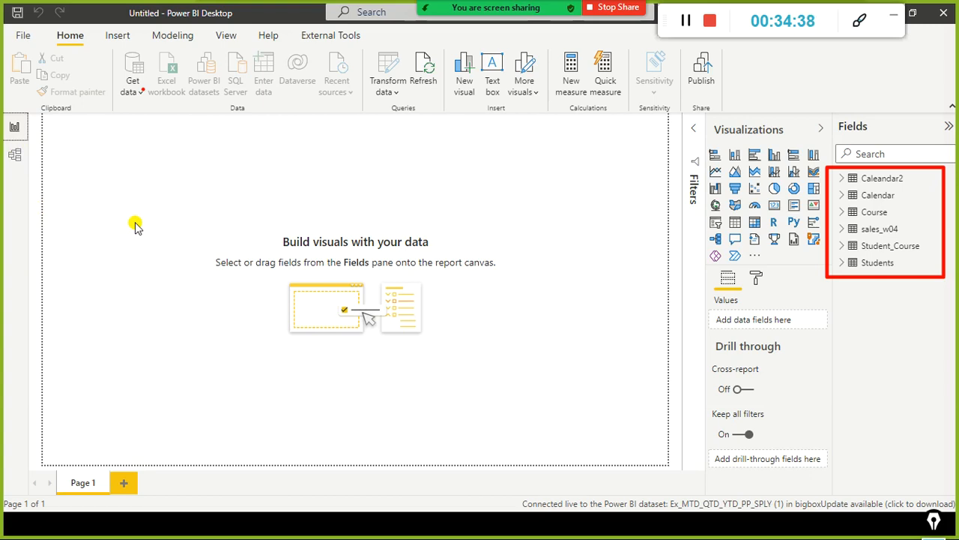
click(15, 155)
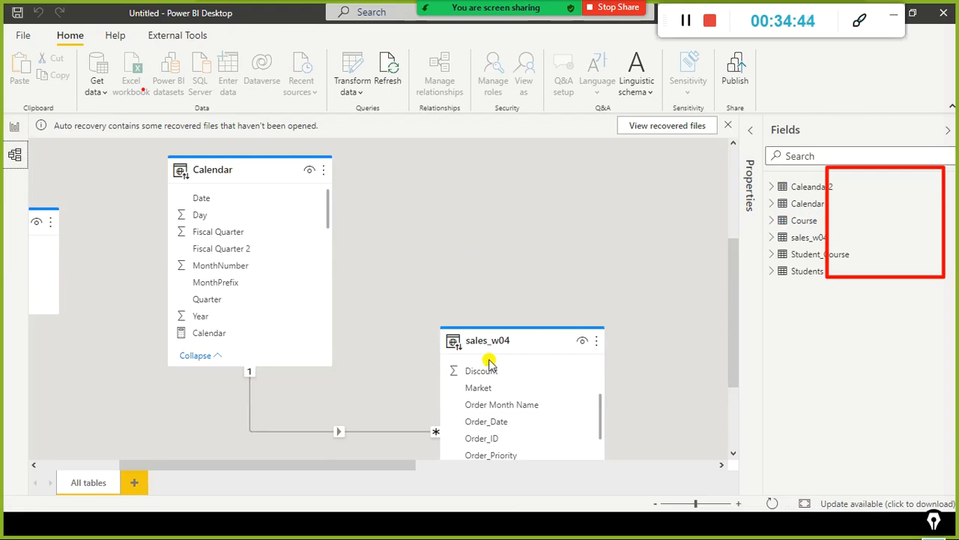
click(15, 127)
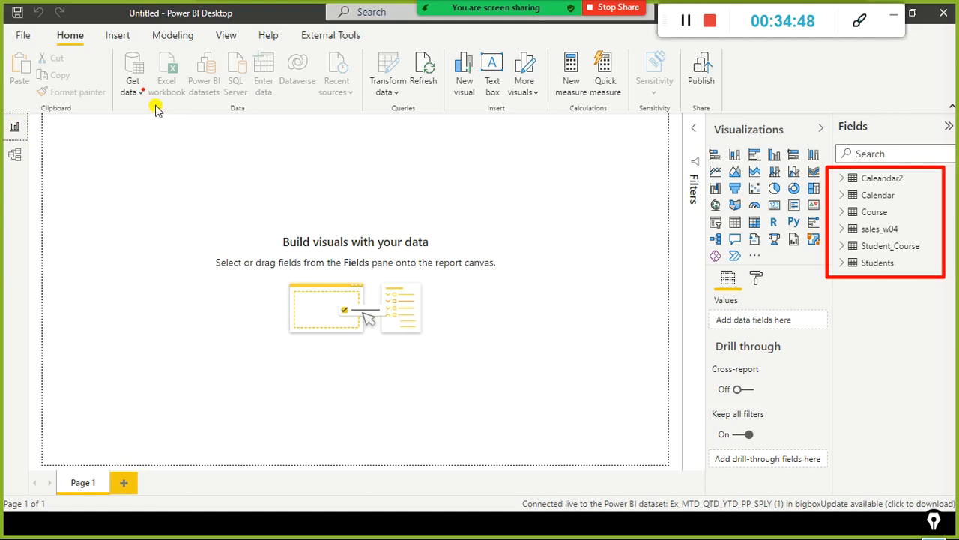
click(134, 88)
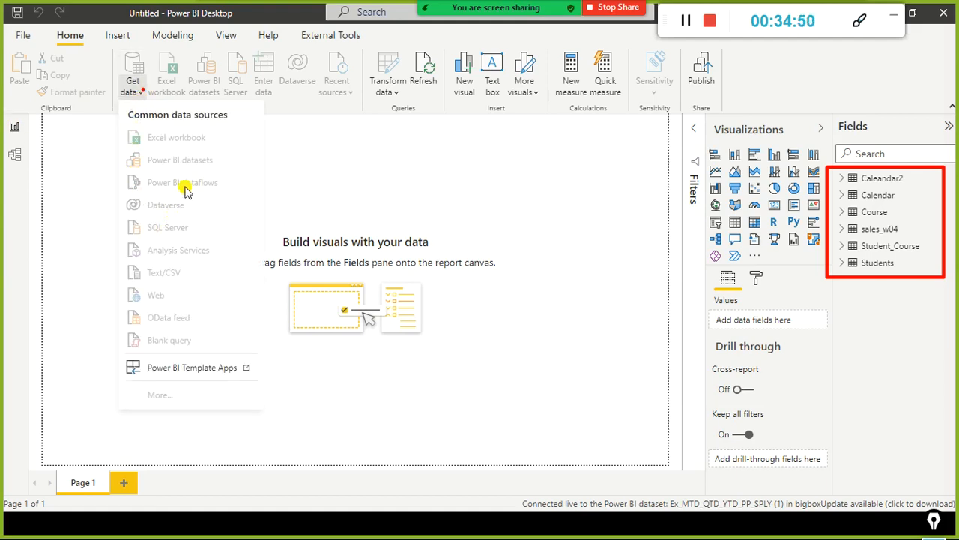
click(479, 153)
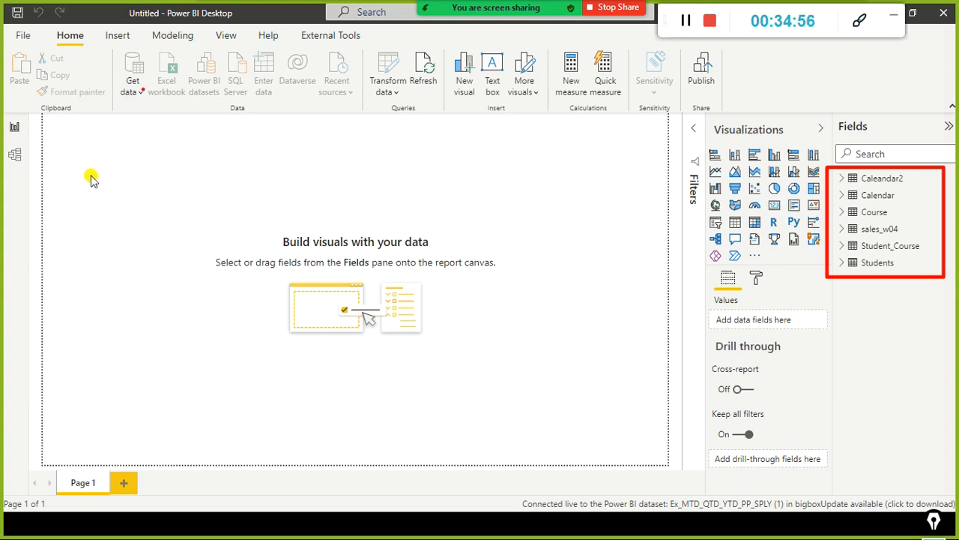
Step: Compare the views available in the live-connected report with those in the pie chart report's window, and return to the live-connected report
click(14, 154)
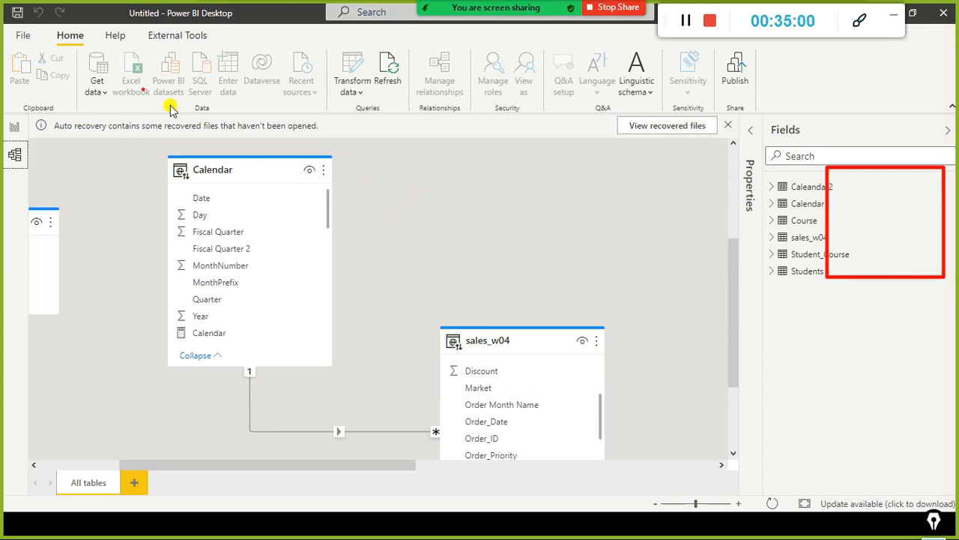
click(16, 125)
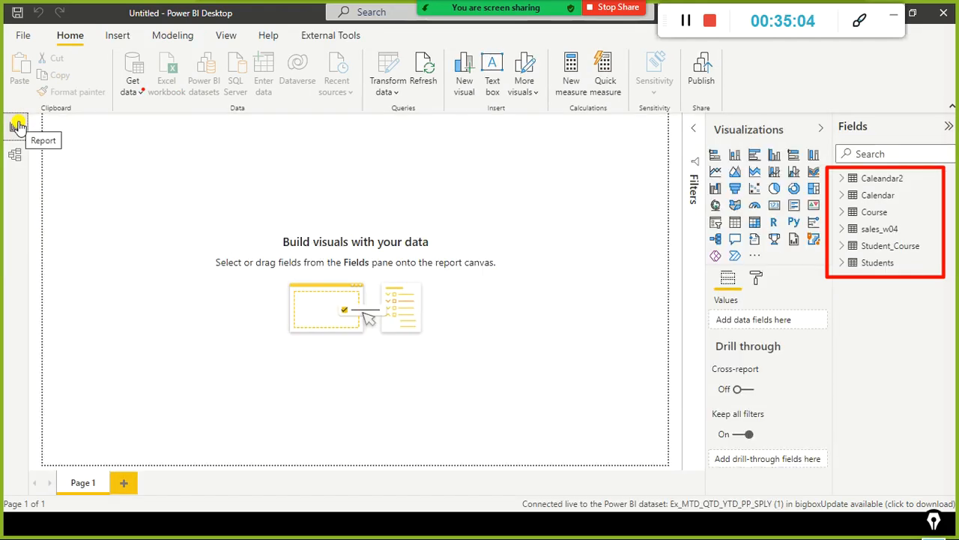
click(13, 156)
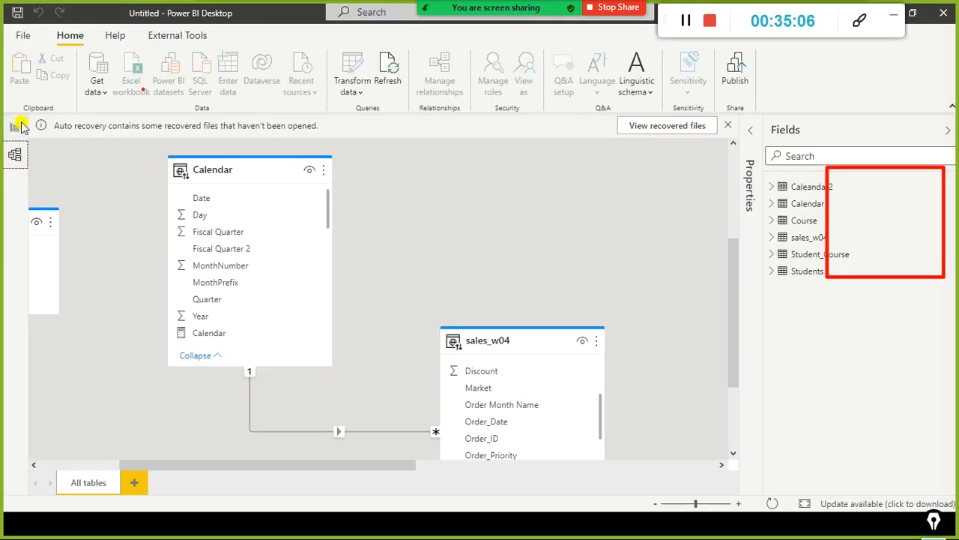
click(19, 127)
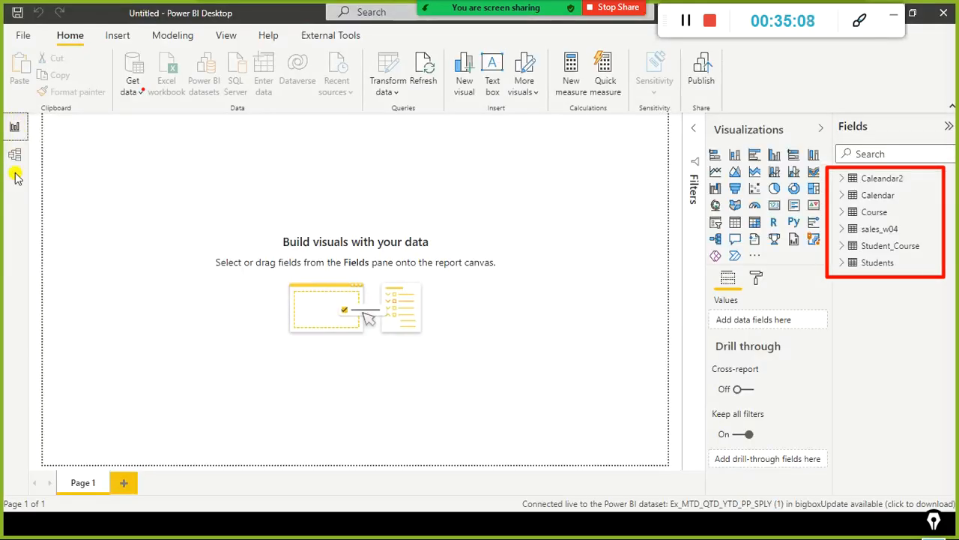
key(alt+Tab)
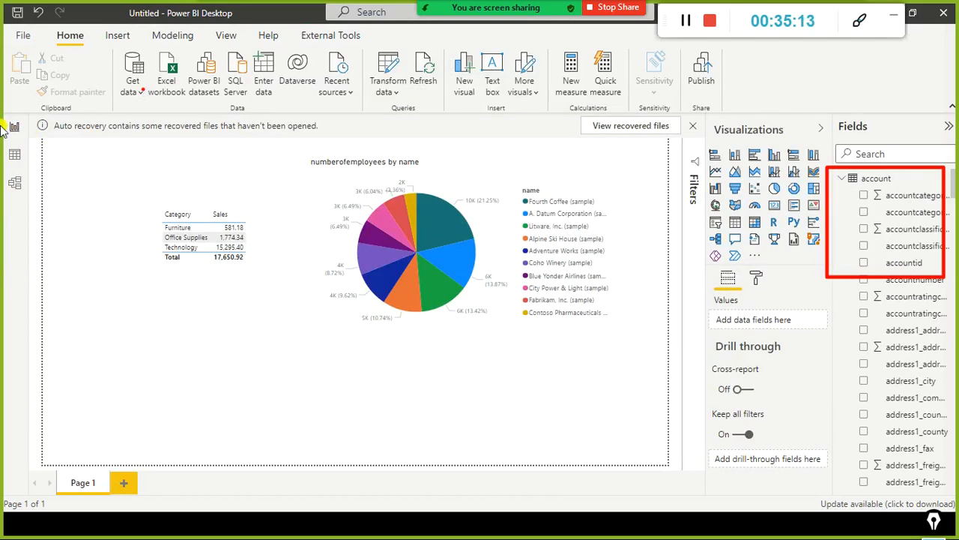
mouse_move(3, 117)
mouse_down()
mouse_move(4, 195)
mouse_move(39, 187)
mouse_up()
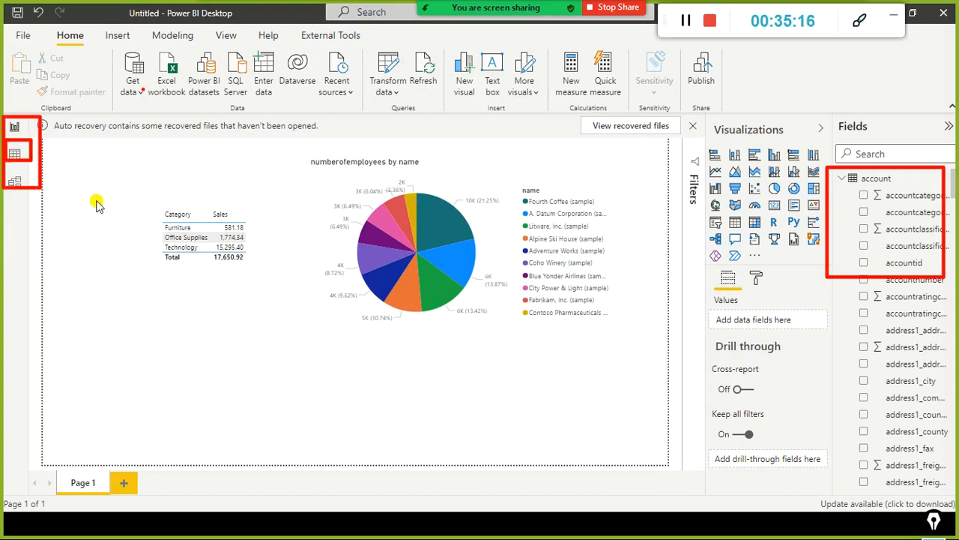
key(alt+Tab)
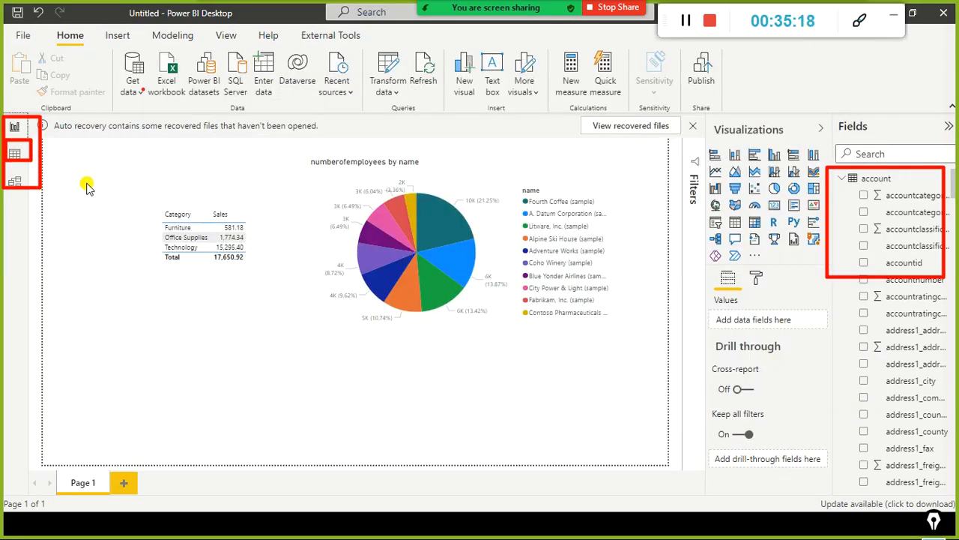
key(alt+Tab)
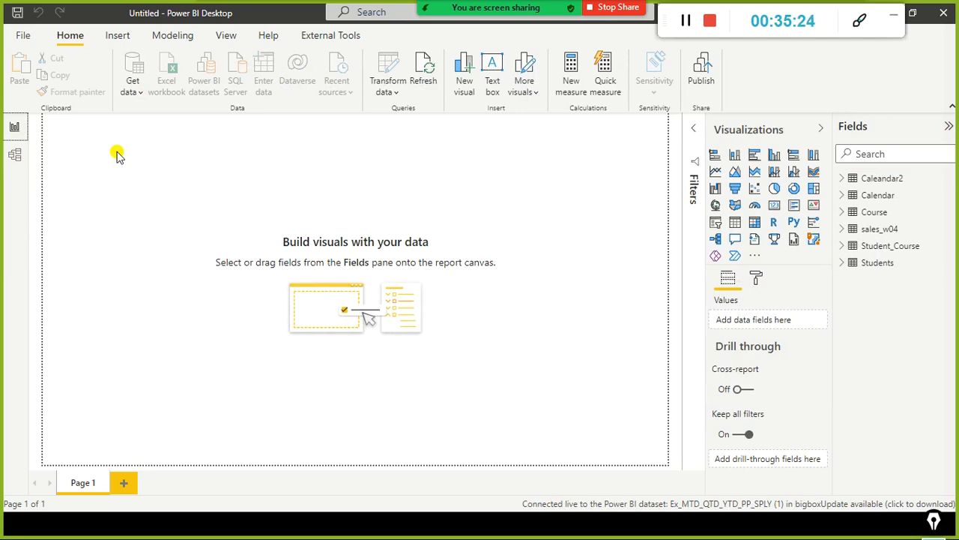
Step: Add a table visual to the blank report page and fill it with the Category field from sales_w04
click(169, 234)
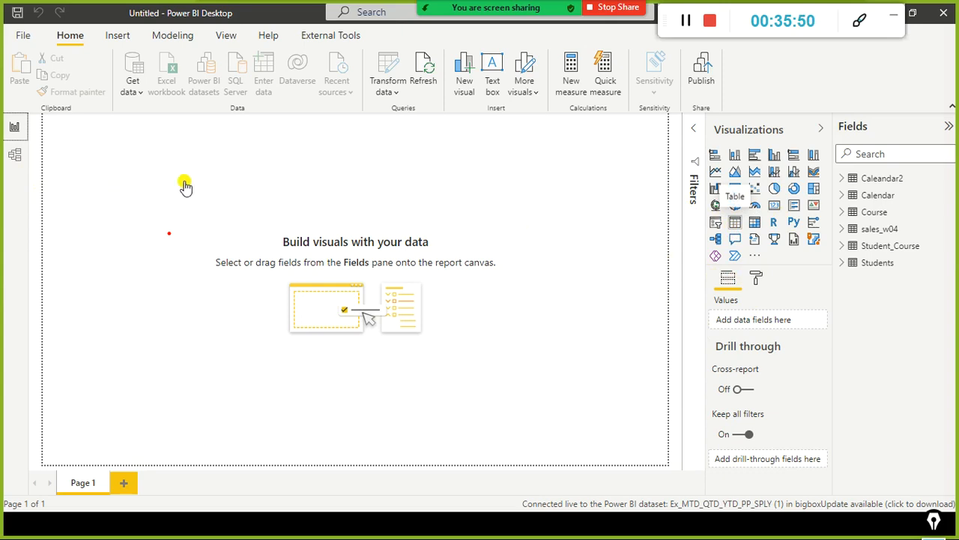
click(736, 221)
drag(148, 144, 227, 233)
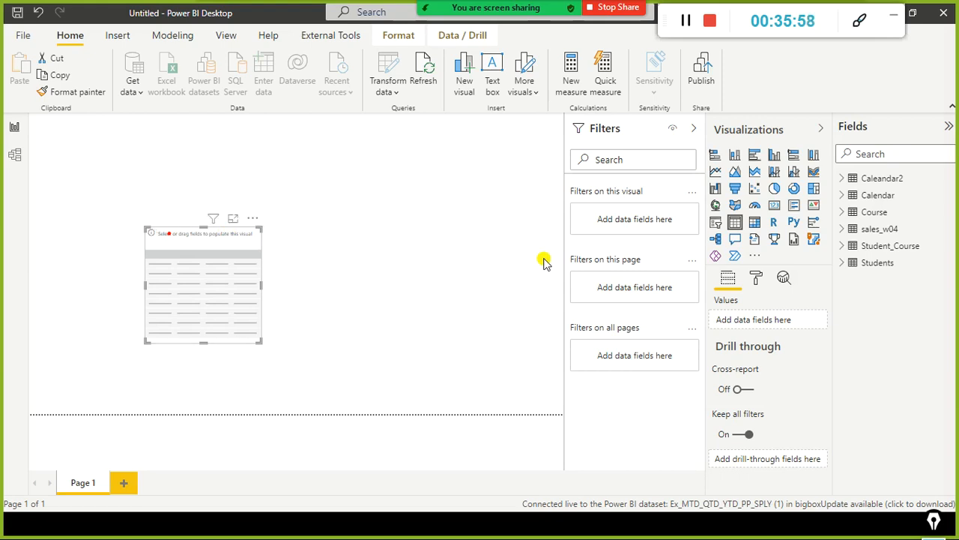
click(844, 231)
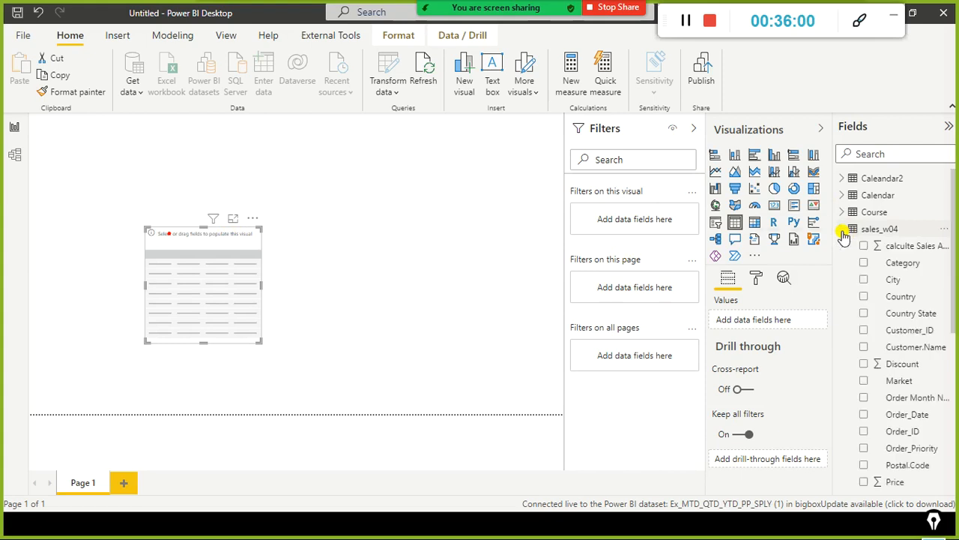
drag(892, 264, 198, 287)
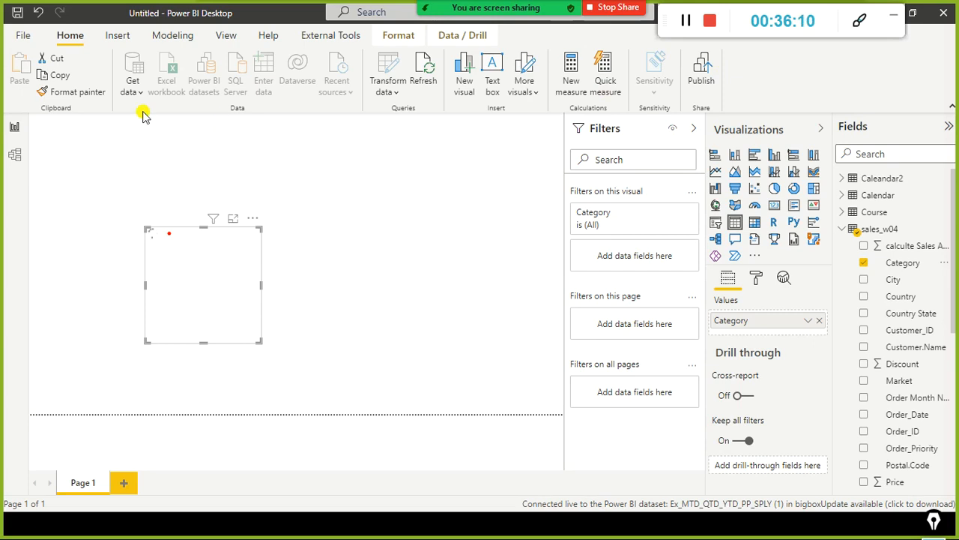
Step: Return to the model view and examine the sales_w04 table beside Calendar
click(12, 154)
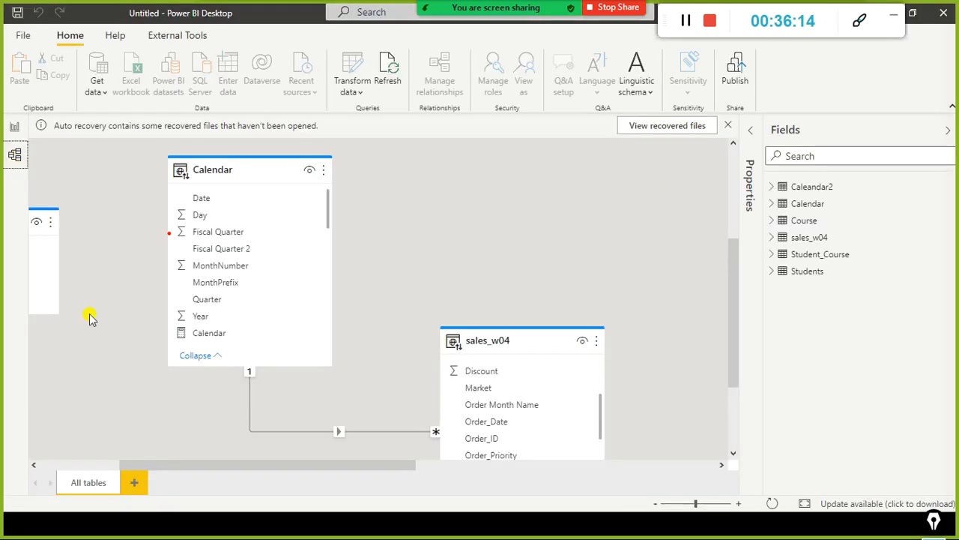
mouse_move(517, 349)
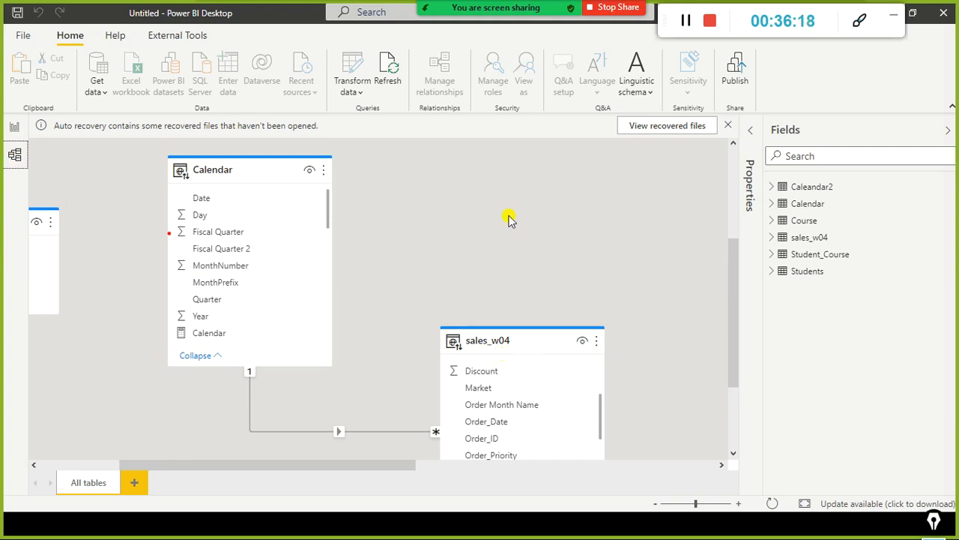
Step: Point red arrows at the sales_w04 and Calendar tables in the model view and compare them with the report view
drag(518, 172, 516, 321)
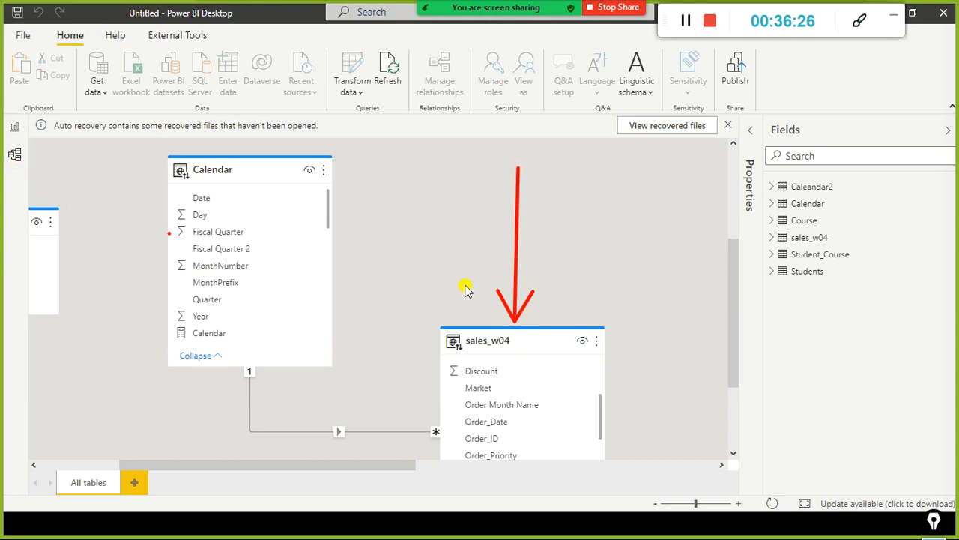
drag(113, 154, 147, 183)
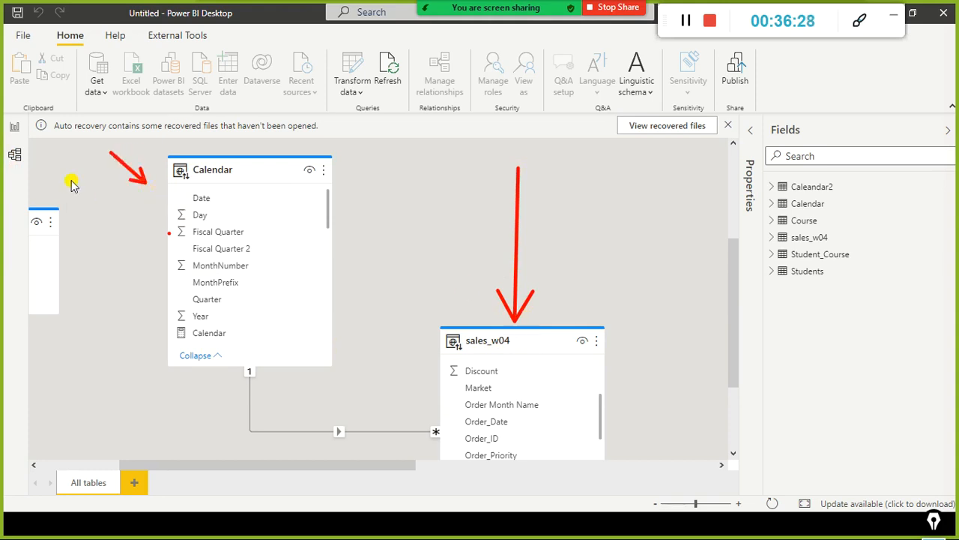
click(10, 128)
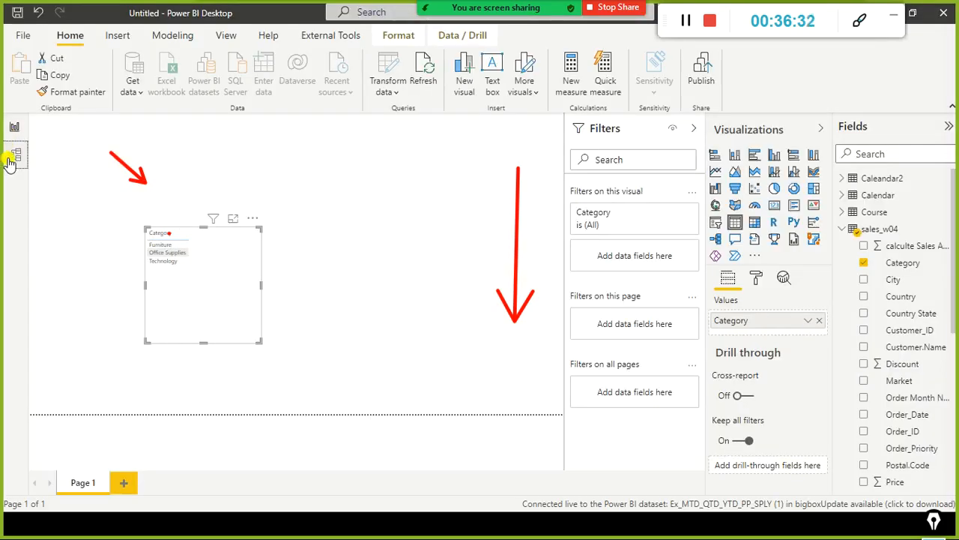
click(12, 155)
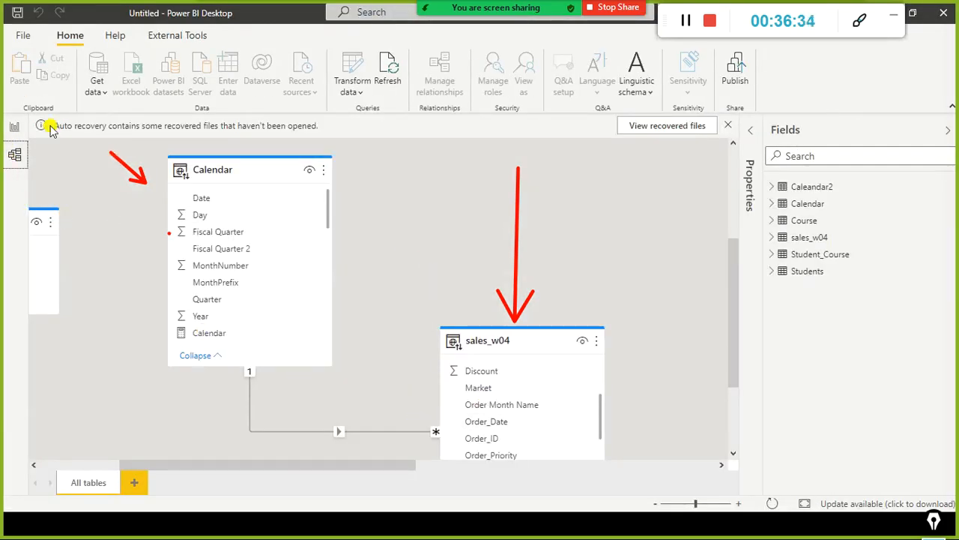
Step: Return to the report view and add the Sales field from sales_w04 to the Category table visual
click(11, 128)
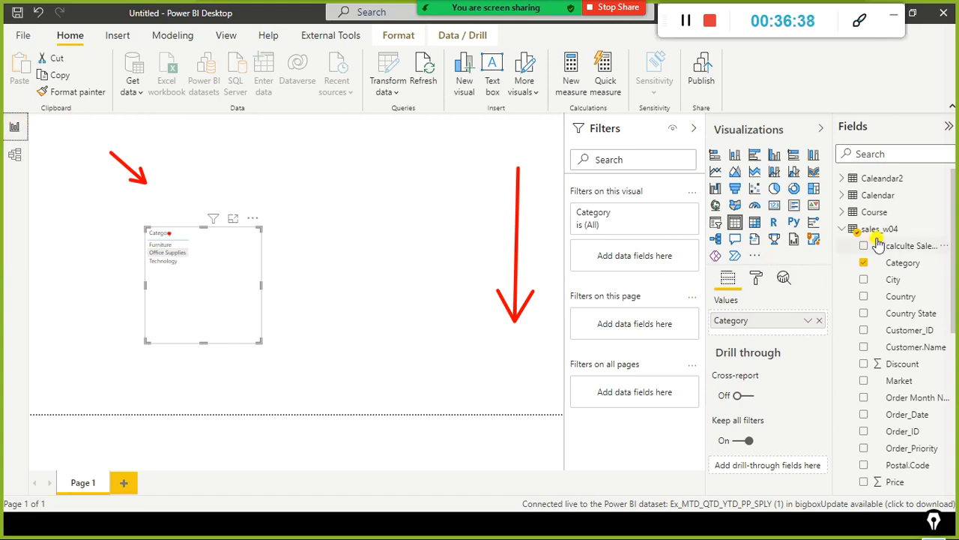
scroll(883, 300, down, 6)
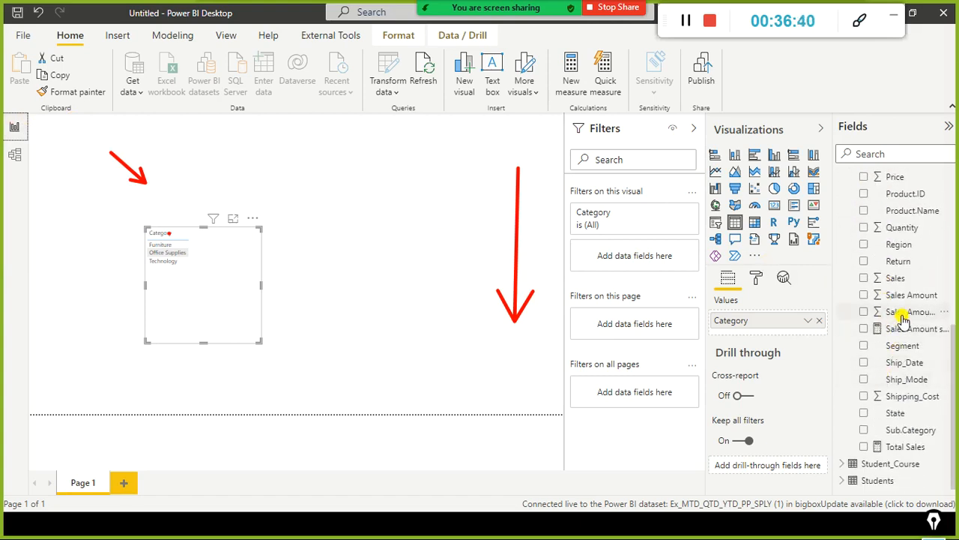
drag(363, 242, 220, 254)
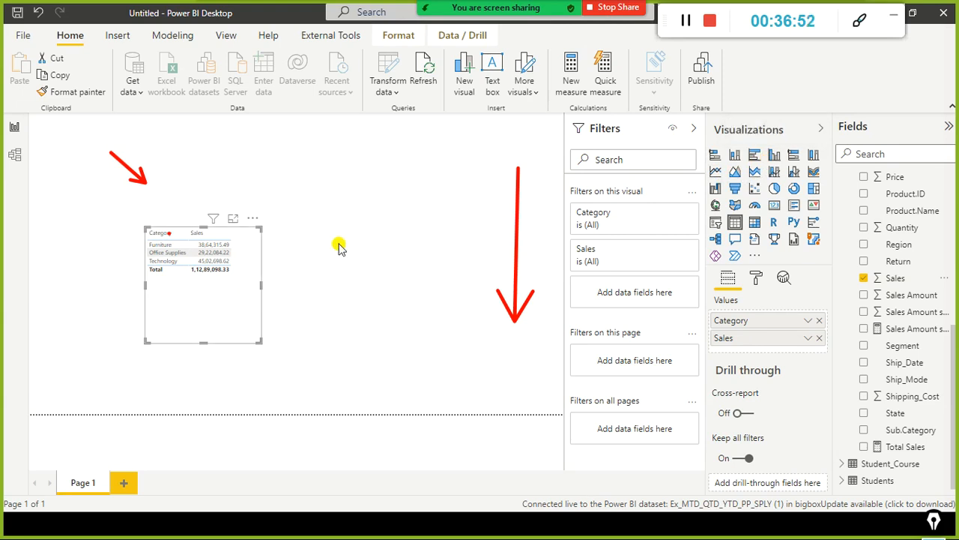
Step: Convert the Category and Sales table into a clustered column chart, widen it, and inspect its columns
click(774, 156)
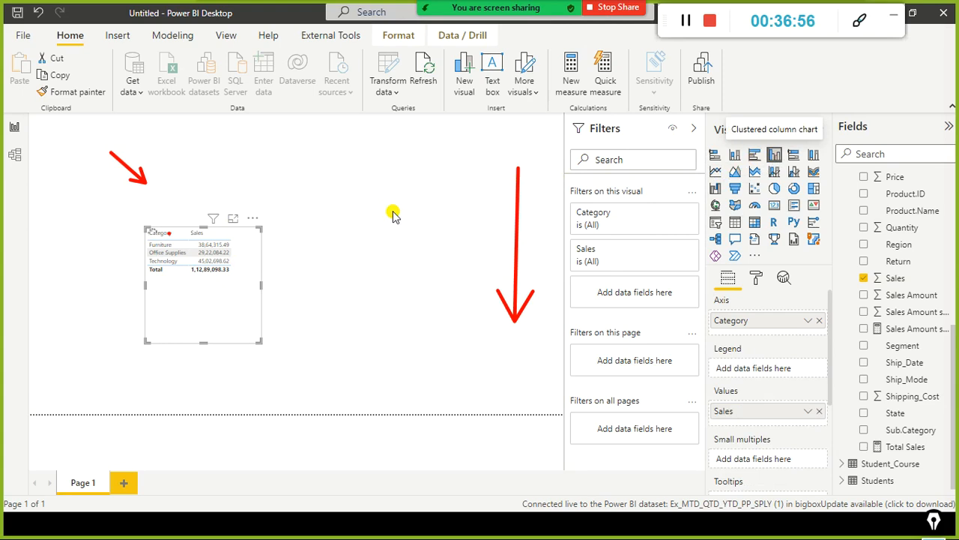
click(774, 156)
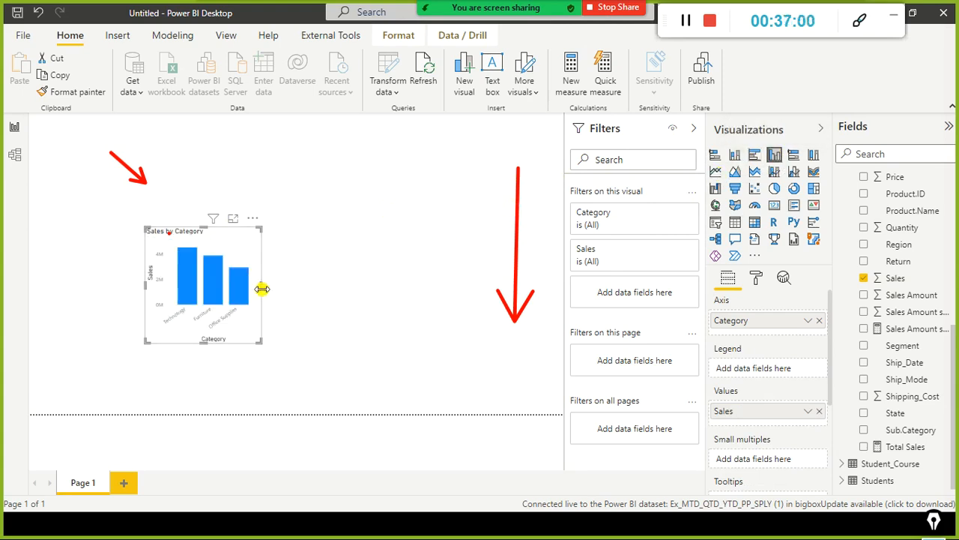
drag(262, 284, 332, 284)
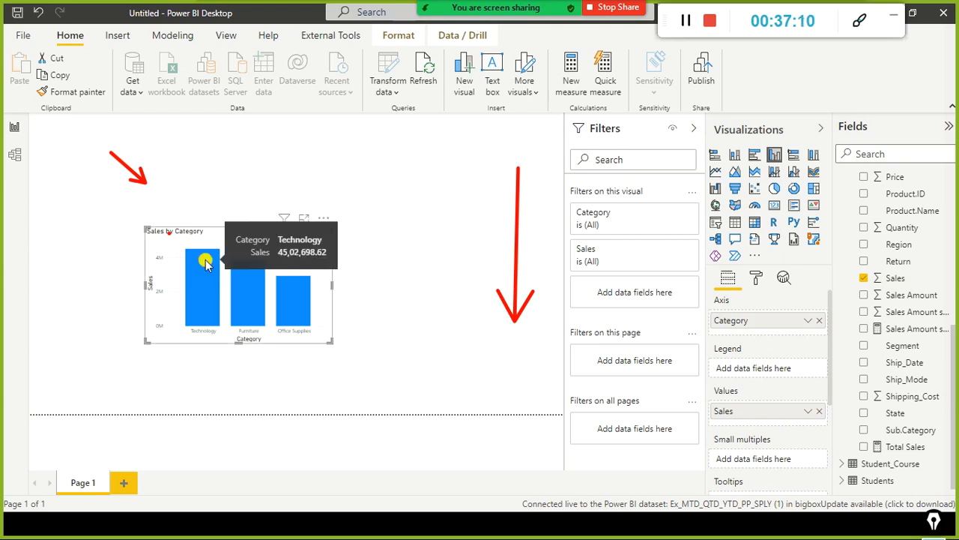
mouse_move(244, 298)
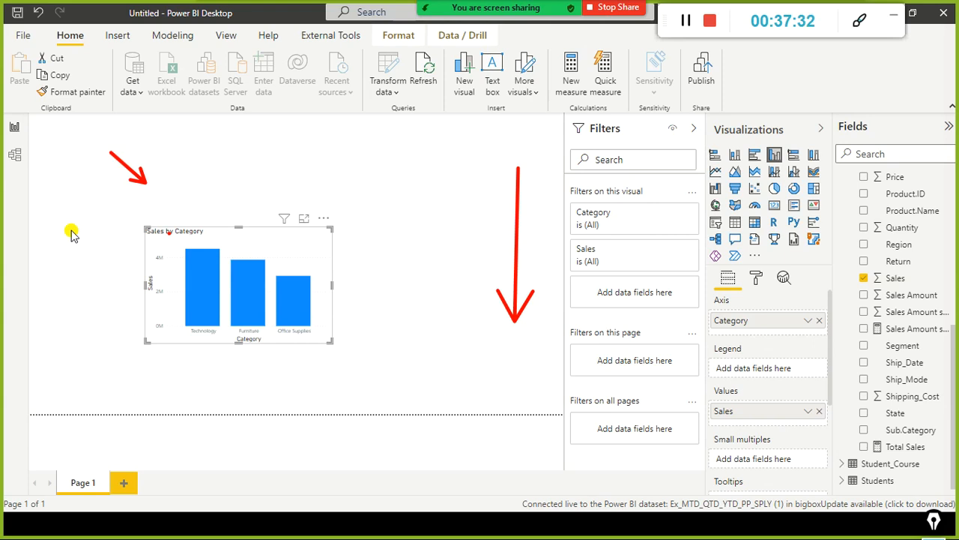
Step: Alternate between the model view's related tables and the report view's column chart to compare the two available views
click(14, 154)
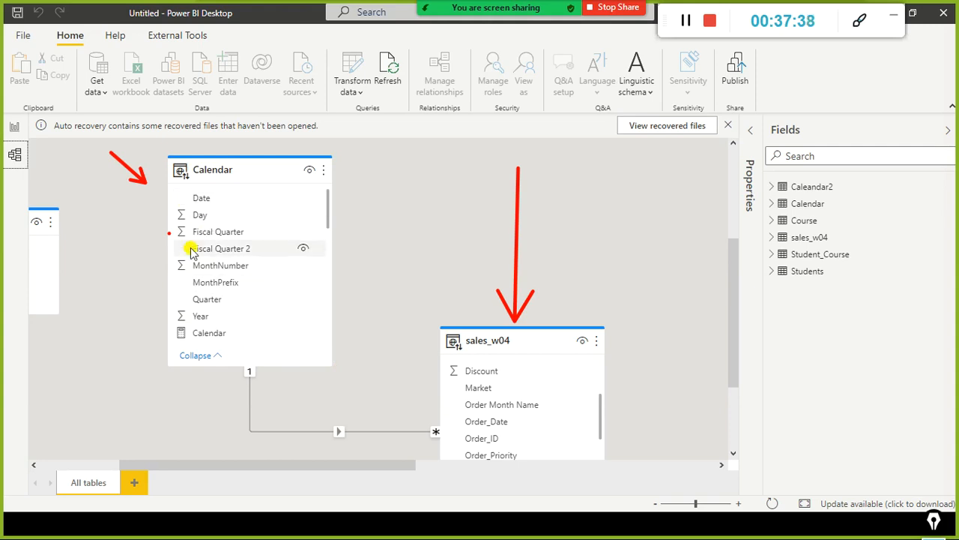
click(14, 127)
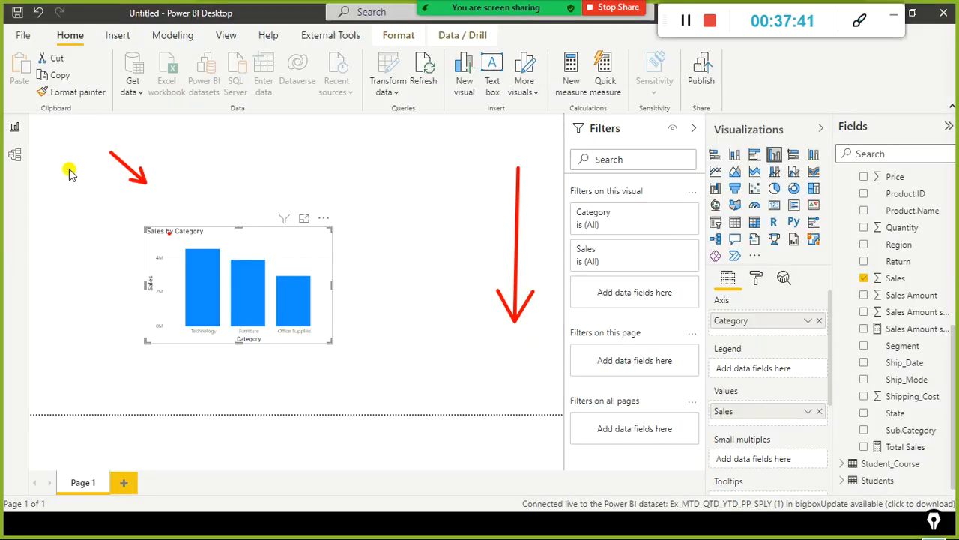
click(15, 155)
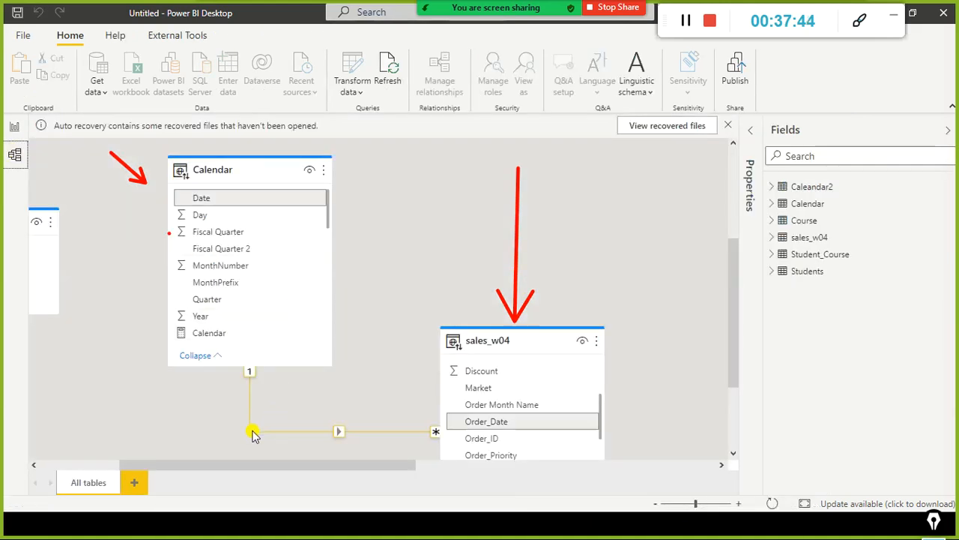
click(14, 127)
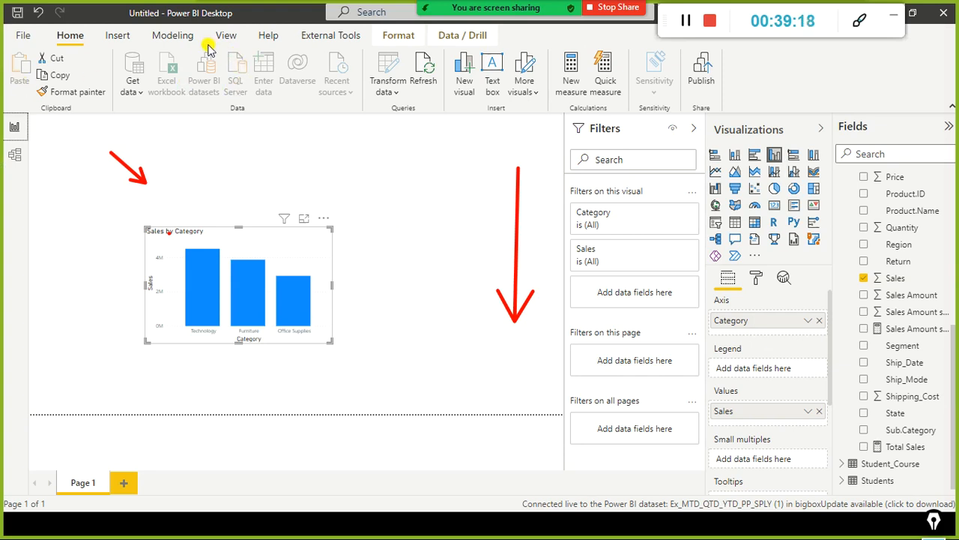
Step: Review the available data transformation options, check the model view again, and return to the report view
click(384, 88)
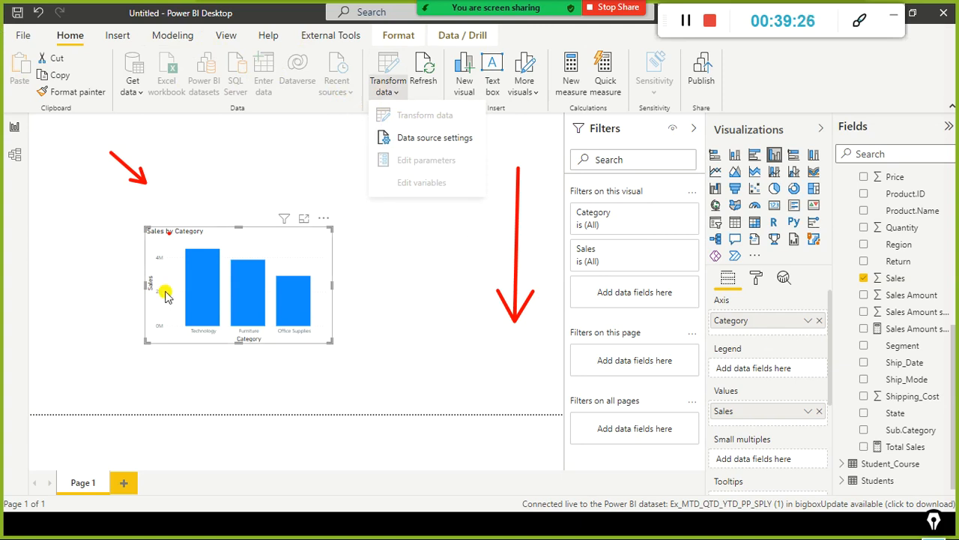
click(12, 166)
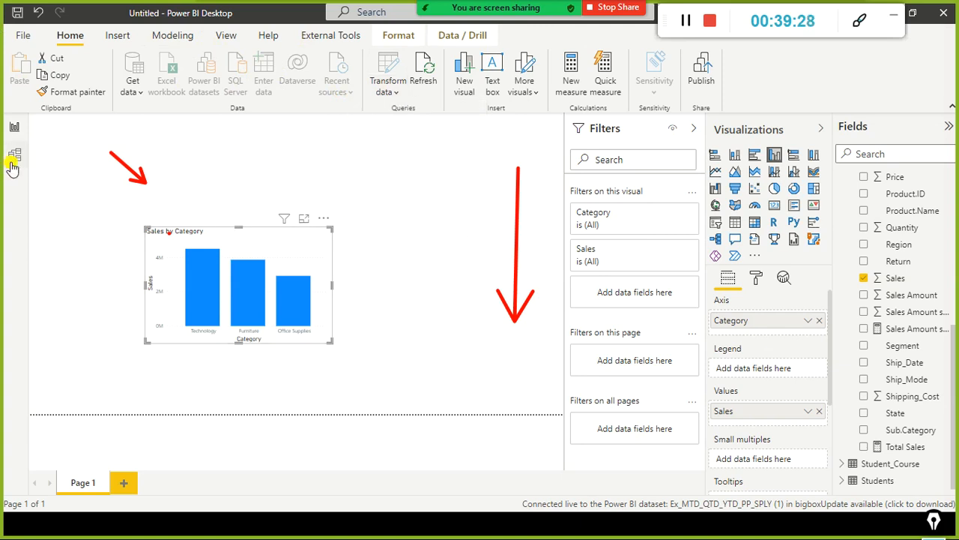
click(12, 165)
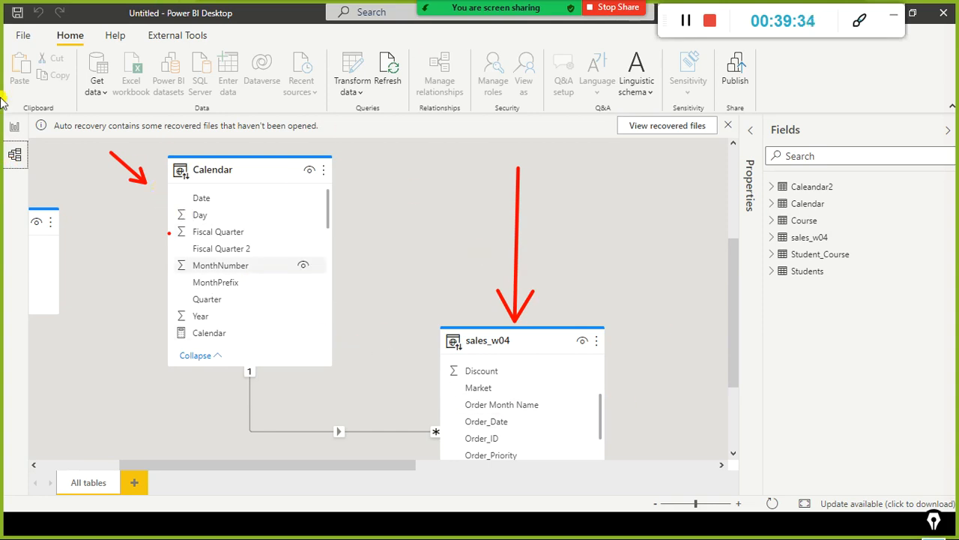
click(10, 127)
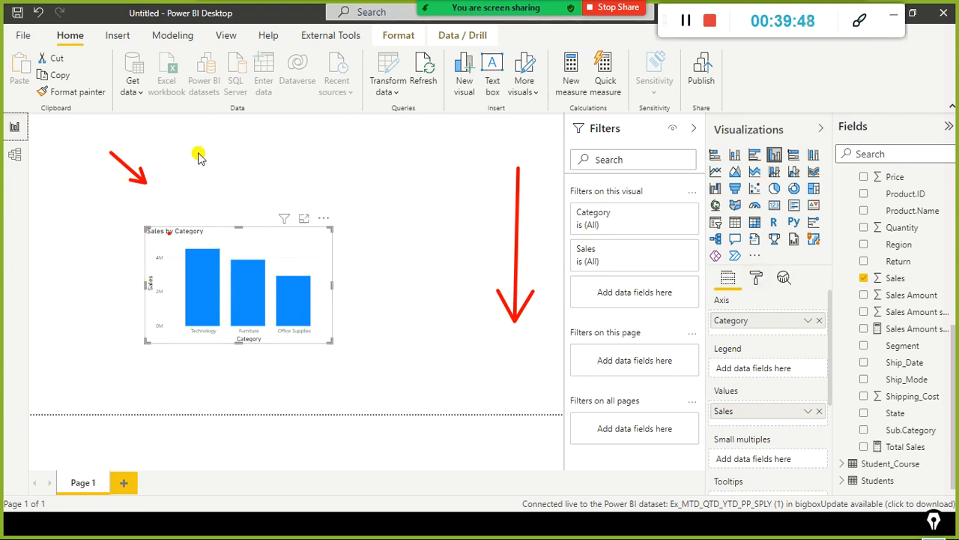
Step: Examine the modeling commands available for the live-connected report, check the model view, and return to the report page
click(172, 35)
click(258, 195)
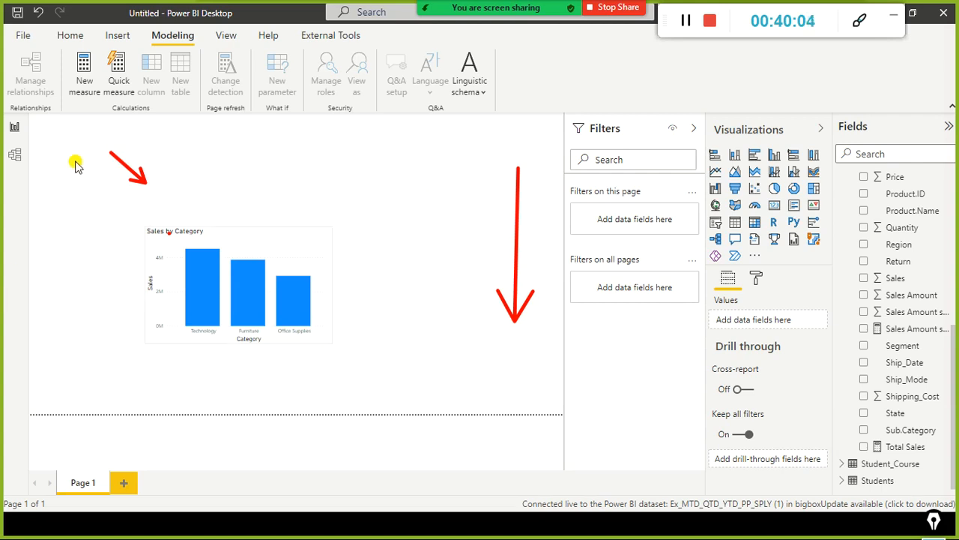
click(14, 158)
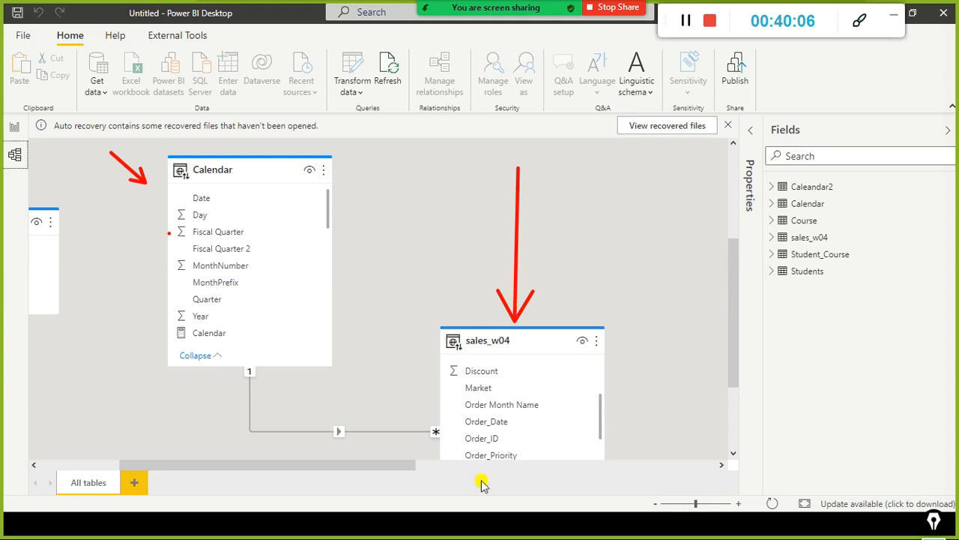
click(14, 127)
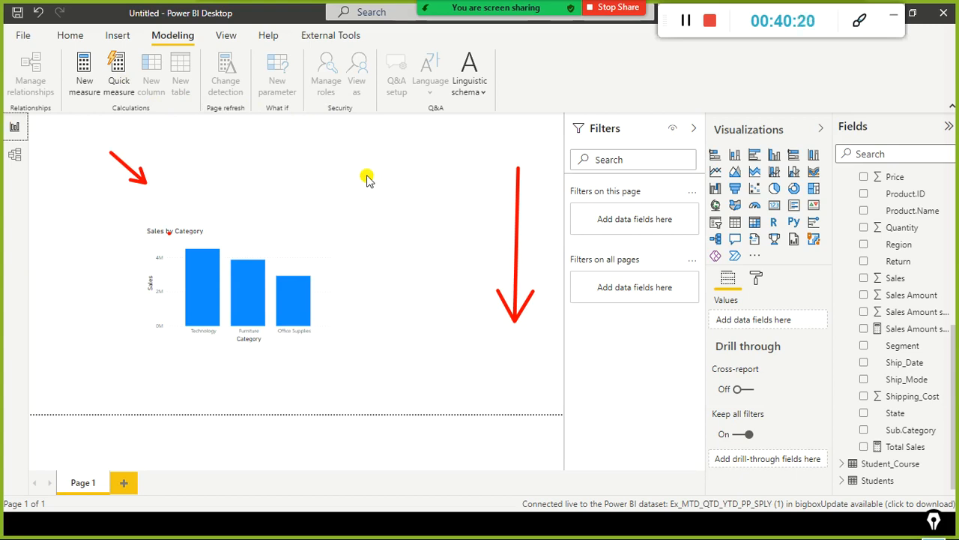
Step: Switch to the PowerPoint slide show at the Direct Query Vs Live Mode slide
key(alt+Tab)
key(alt+Tab)
key(alt+Tab)
key(alt+Tab)
key(alt+Tab)
key(alt+Tab)
click(358, 200)
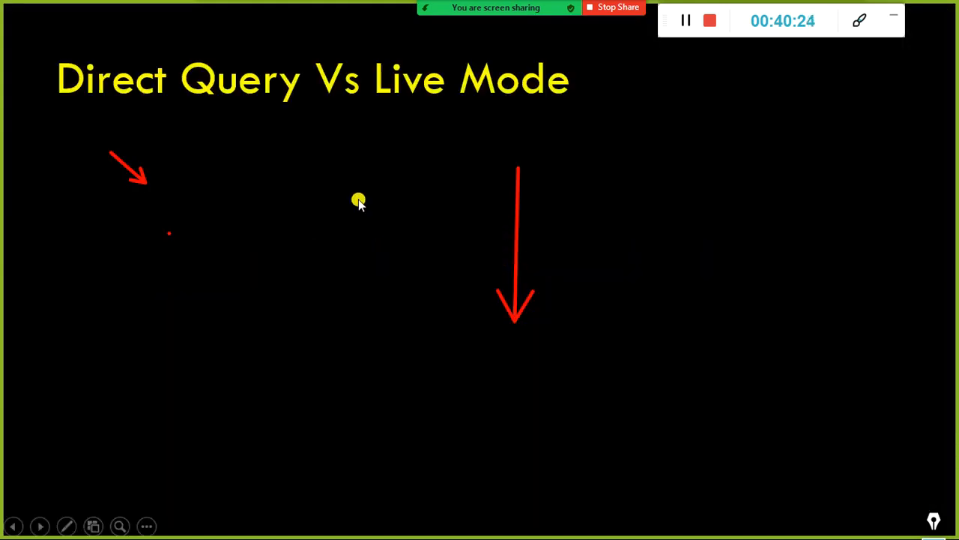
click(359, 200)
click(358, 200)
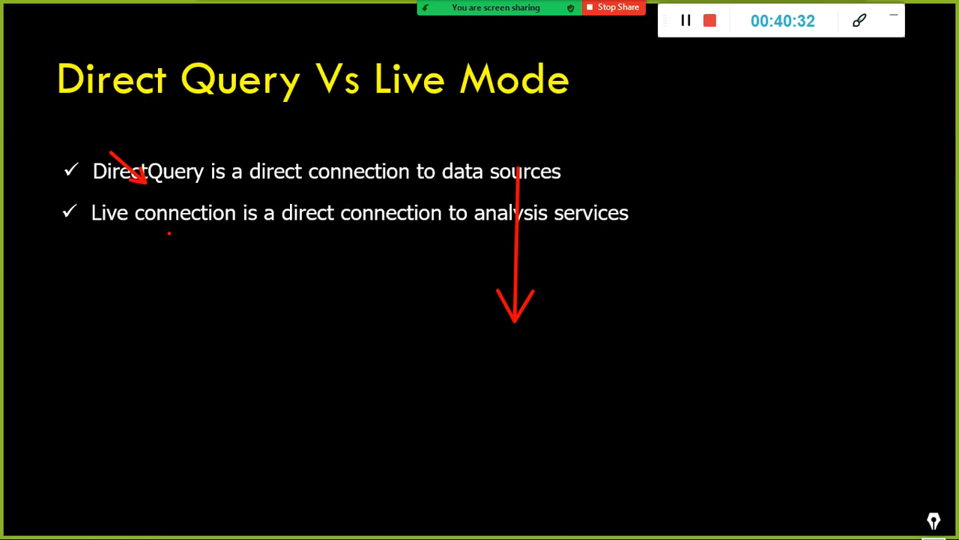
key(e)
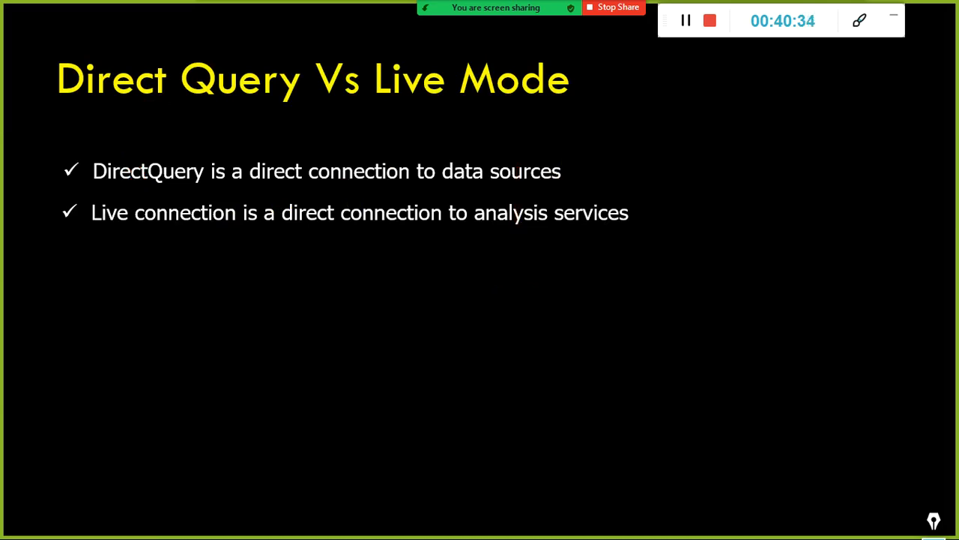
click(937, 259)
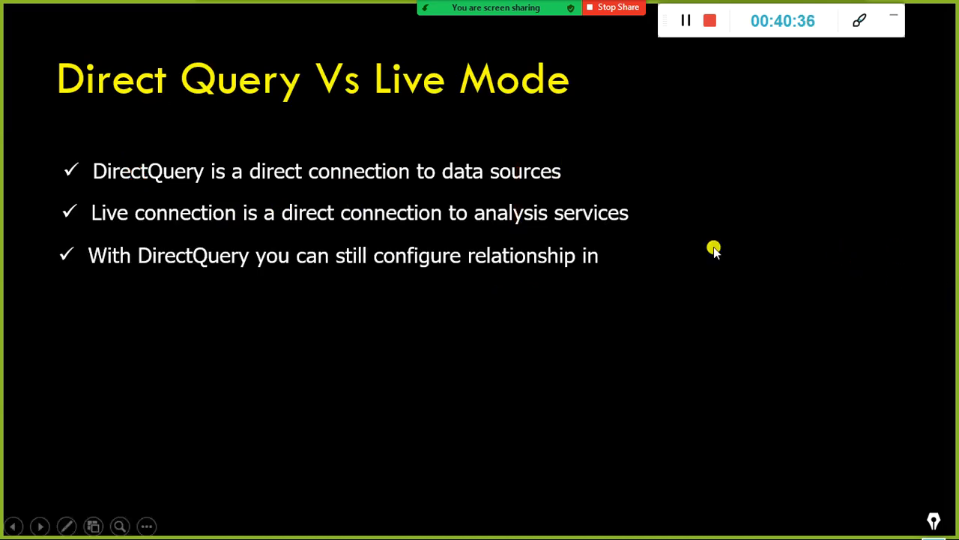
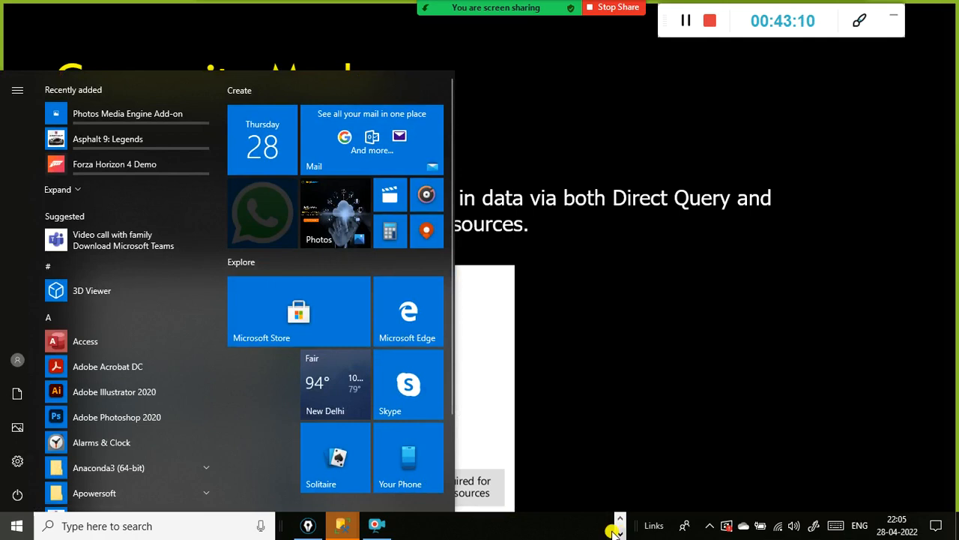
Step: Switch to SQL Server Management Studio and copy the server name DESKTOP-8KBBDN3\SQLEXPRESS from the Connect to Server dialog
mouse_move(336, 527)
click(423, 461)
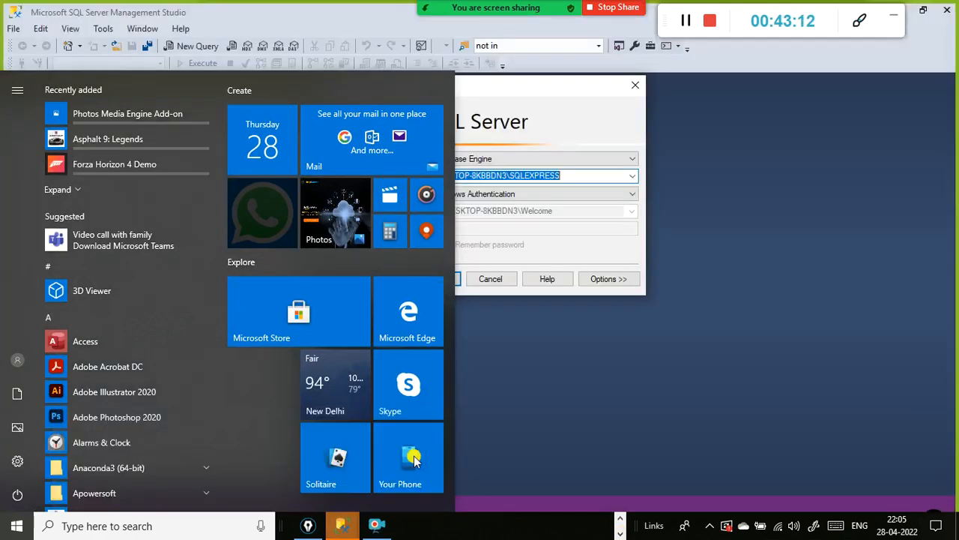
drag(580, 182, 437, 189)
key(ctrl+c)
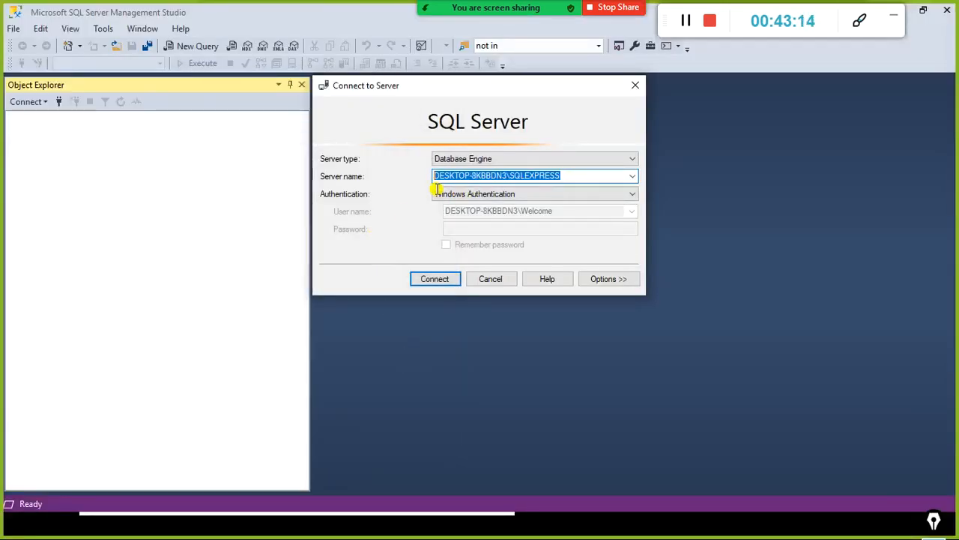
Step: Switch to the live-connected Power BI report with the column chart and review its common data source options
key(alt+Tab)
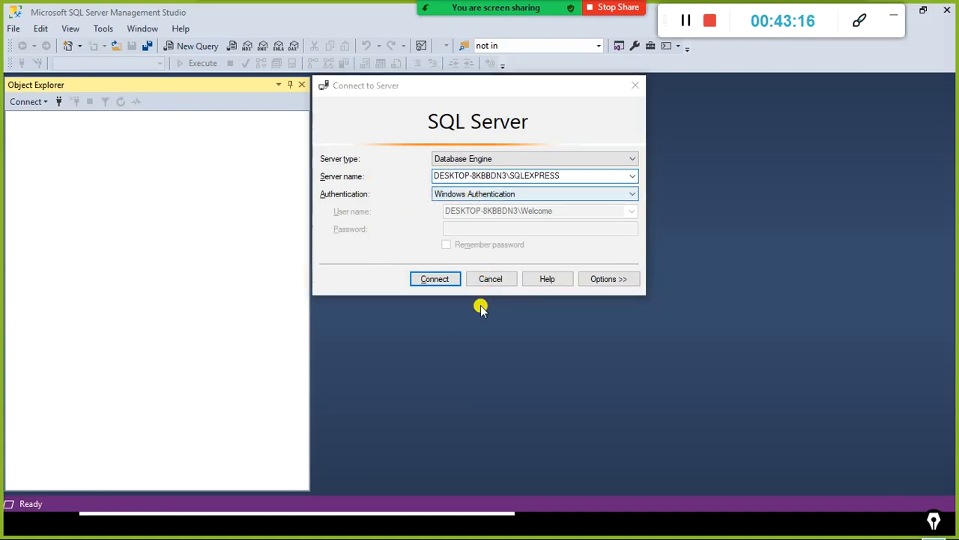
key(alt+Tab)
key(Tab)
key(alt+Tab)
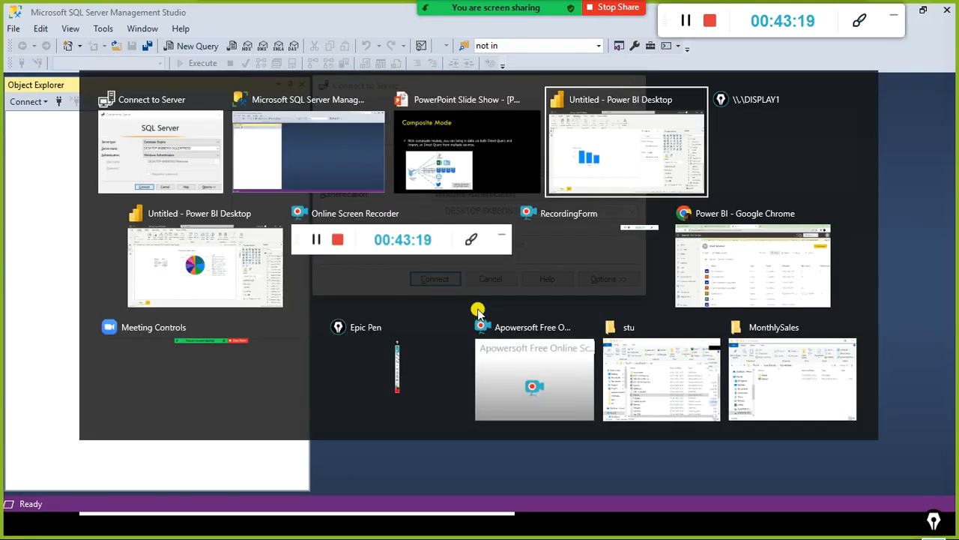
click(72, 36)
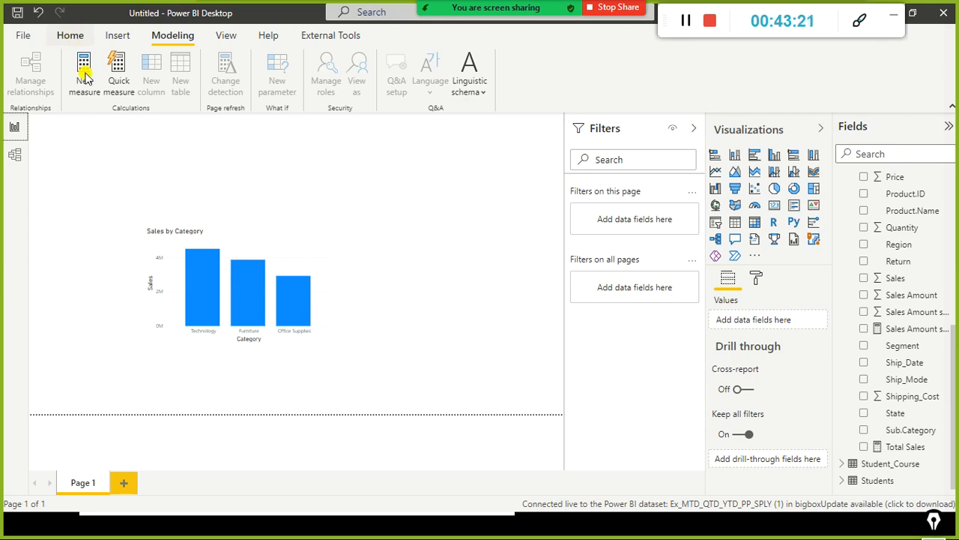
click(130, 93)
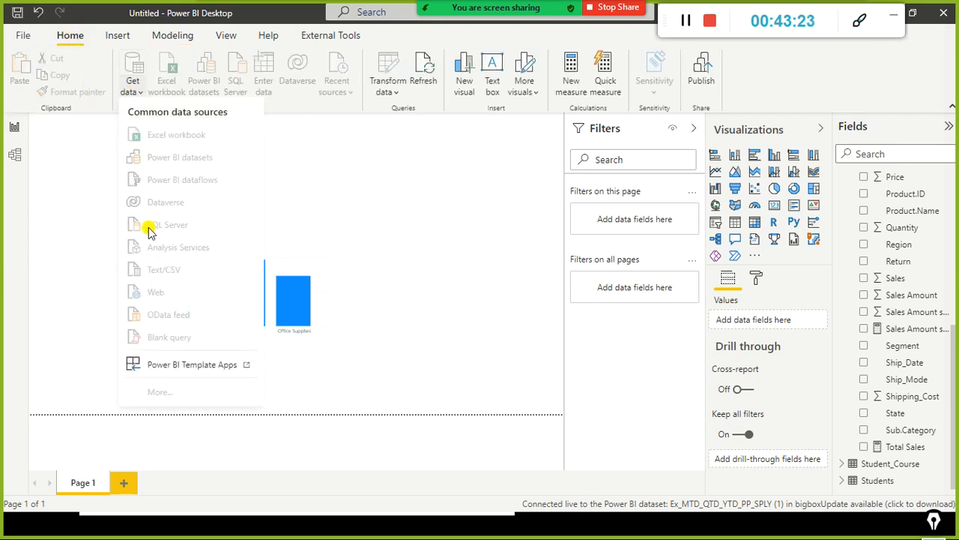
click(920, 33)
Step: Switch to the Power BI report with the pie chart and start a SQL Server database connection
key(alt+Tab)
key(alt+Tab)
key(alt+Tab)
key(alt+Tab)
key(alt+Tab)
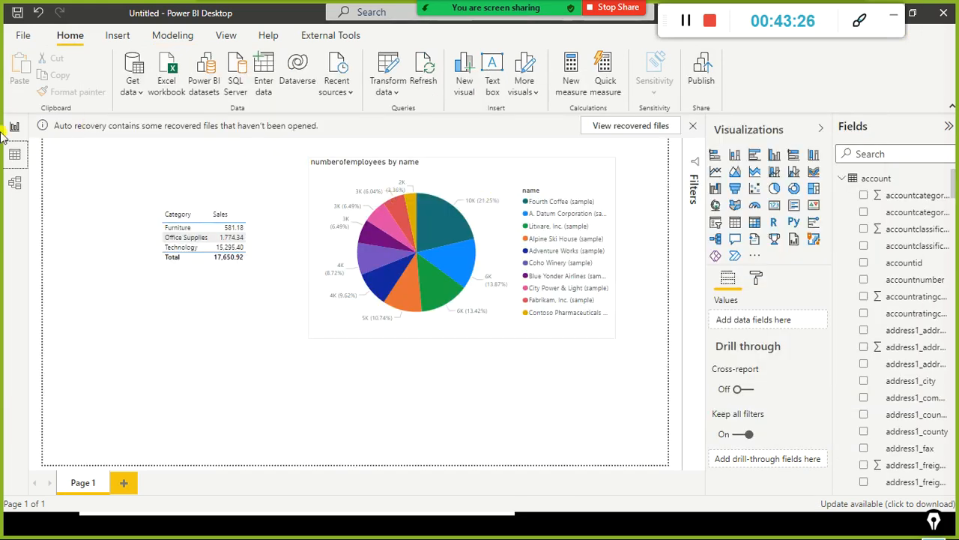
click(130, 90)
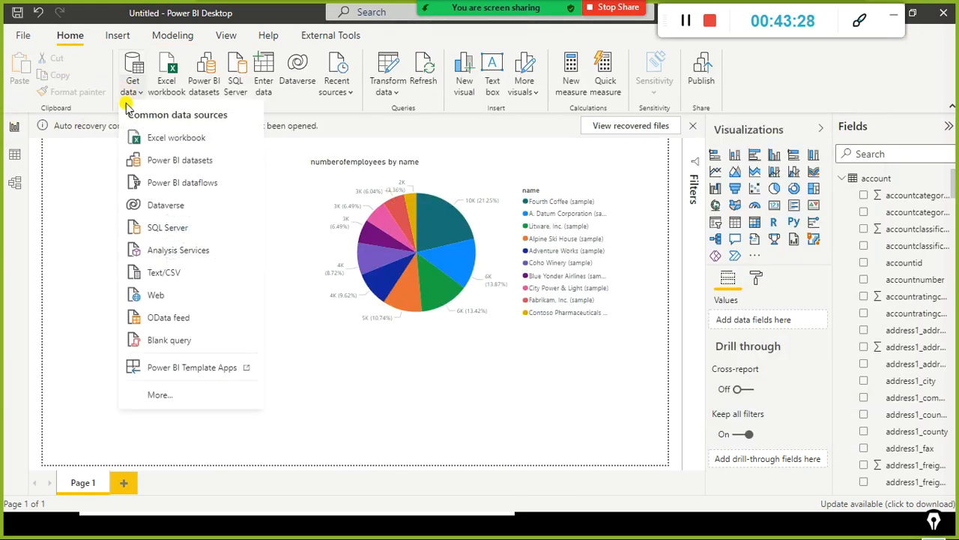
click(207, 184)
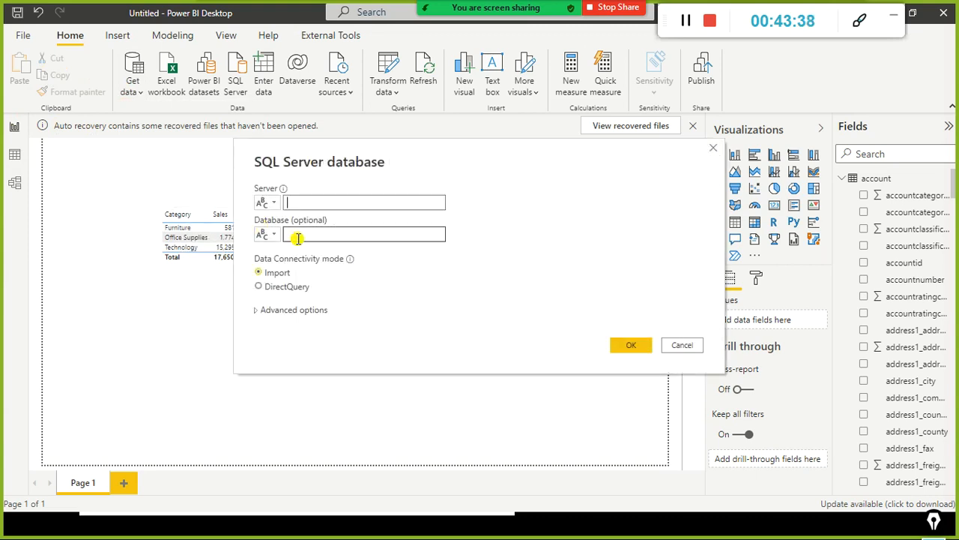
Step: Connect to server DESKTOP-8KBBDN3\SQLEXPRESS and database Sales using DirectQuery as the data connectivity mode
key(ctrl+v)
click(378, 238)
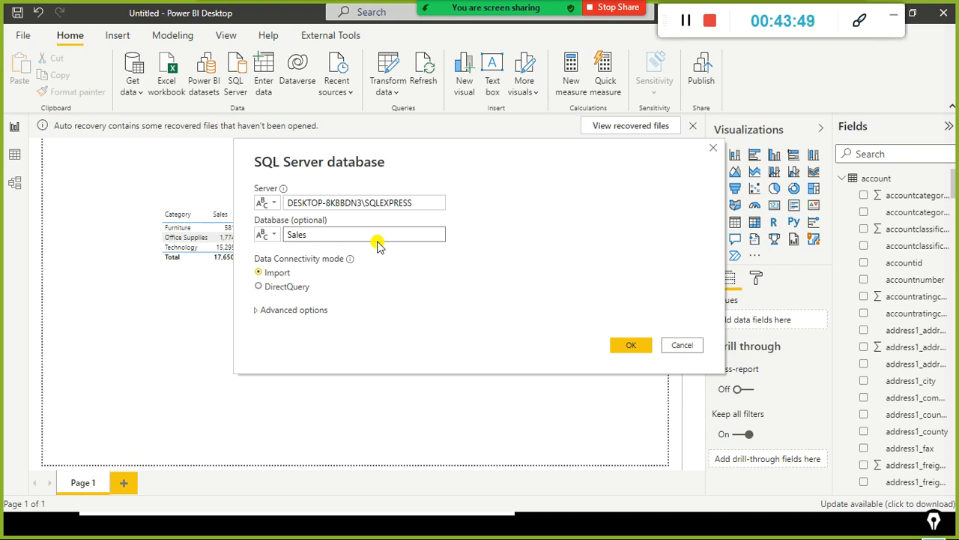
click(264, 287)
click(632, 347)
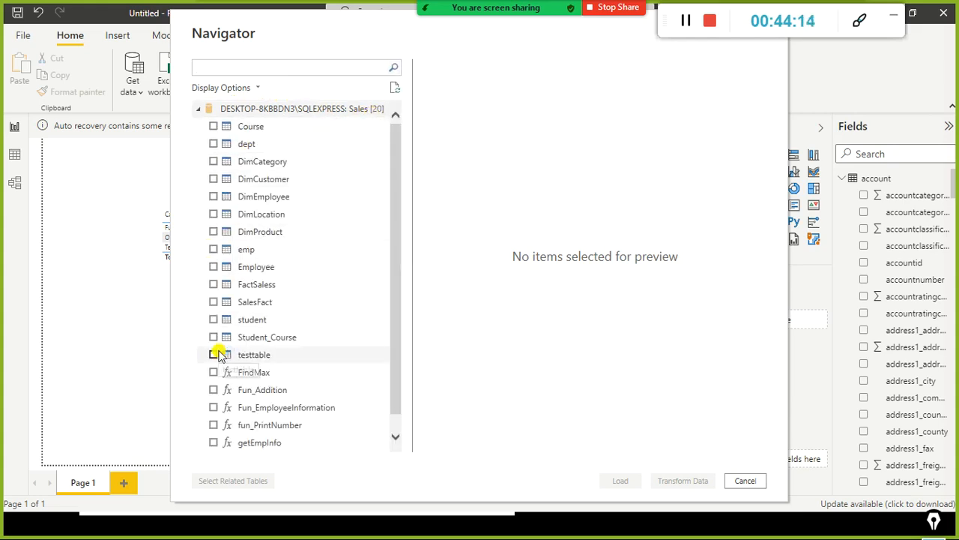
Step: Preview and load the SalesFact table, accepting the potential security risk of adding a second data source
click(222, 302)
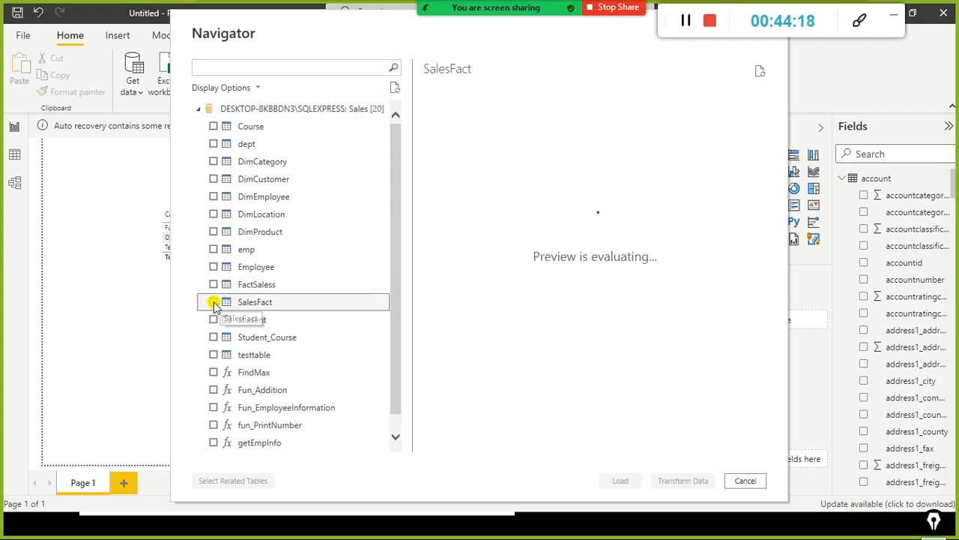
click(214, 304)
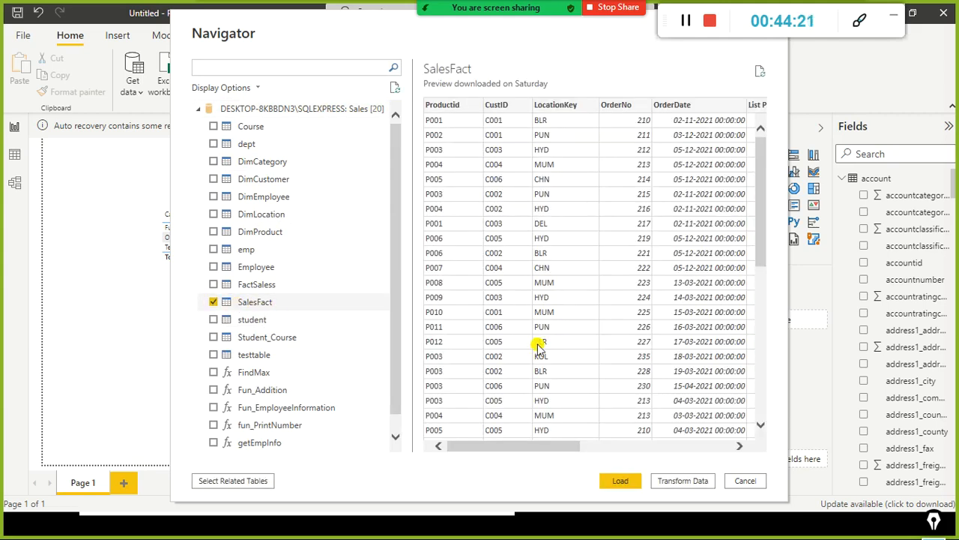
mouse_move(539, 444)
mouse_down()
mouse_move(735, 443)
mouse_move(533, 438)
mouse_up()
click(620, 481)
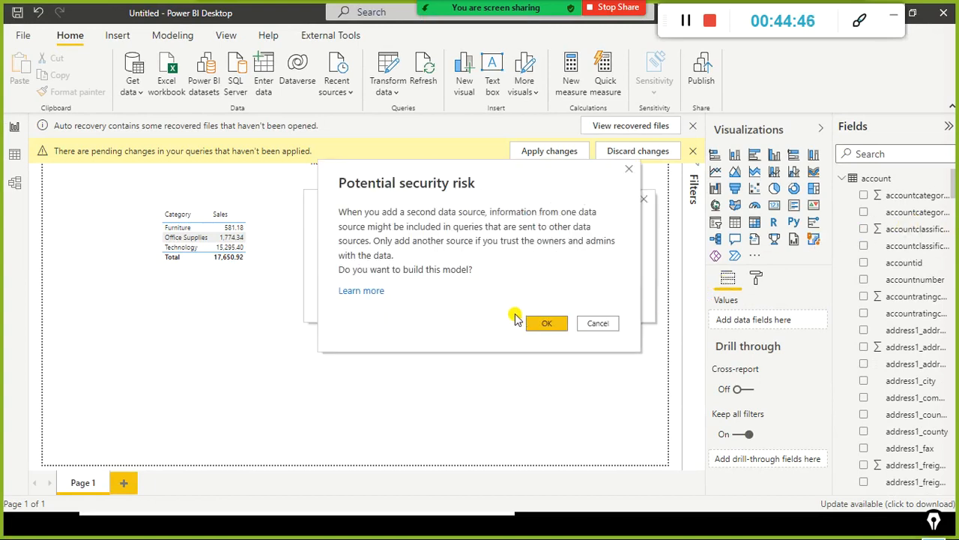
click(532, 322)
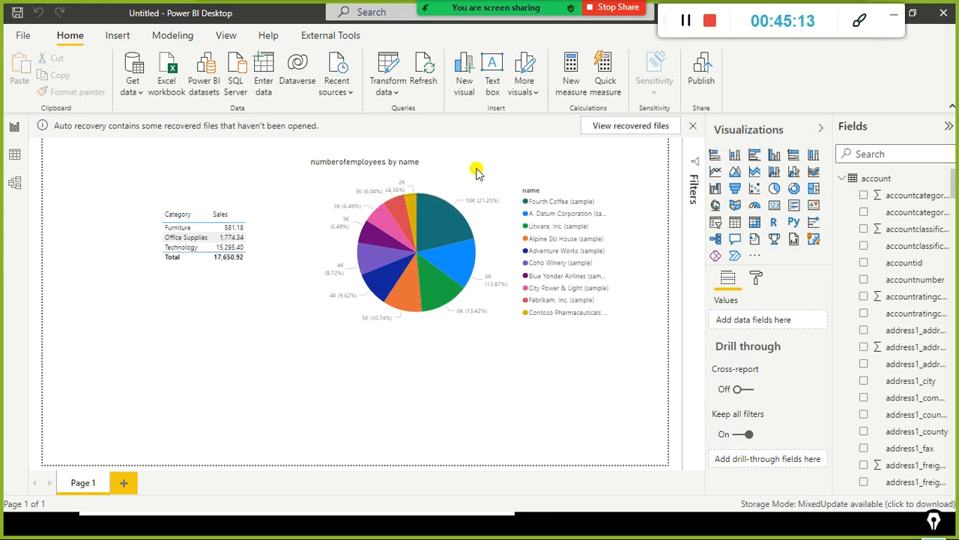
Step: Collapse the account table and expand the SalesFact table in the field list to examine its fields
click(844, 180)
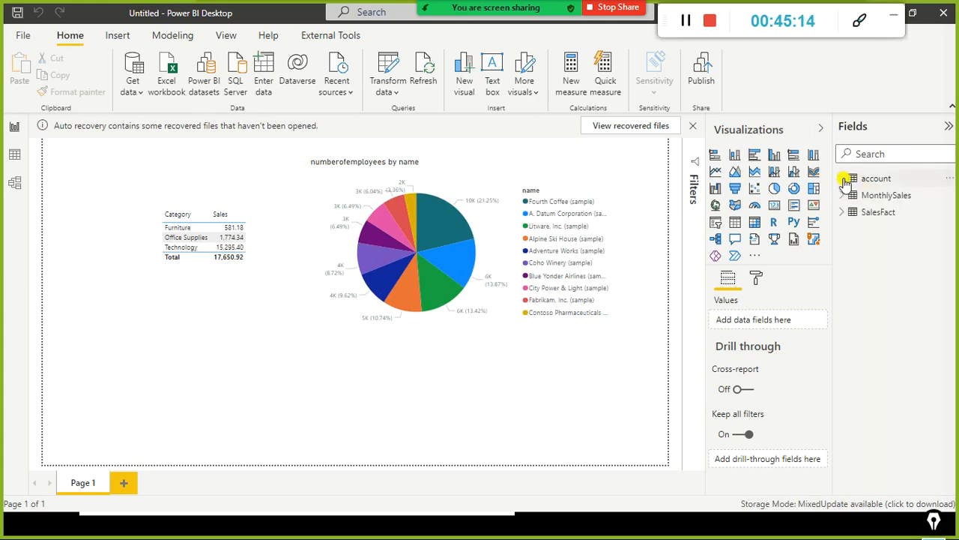
click(869, 214)
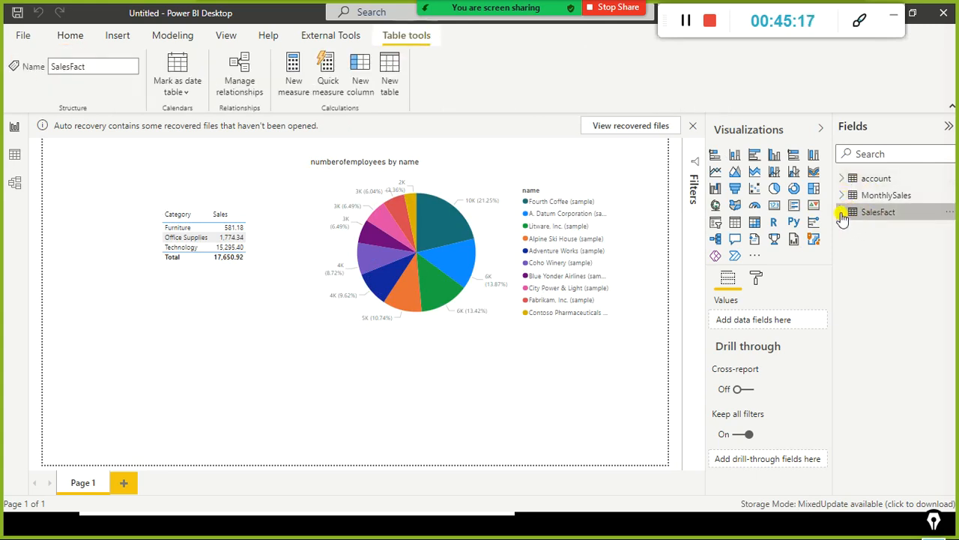
click(842, 215)
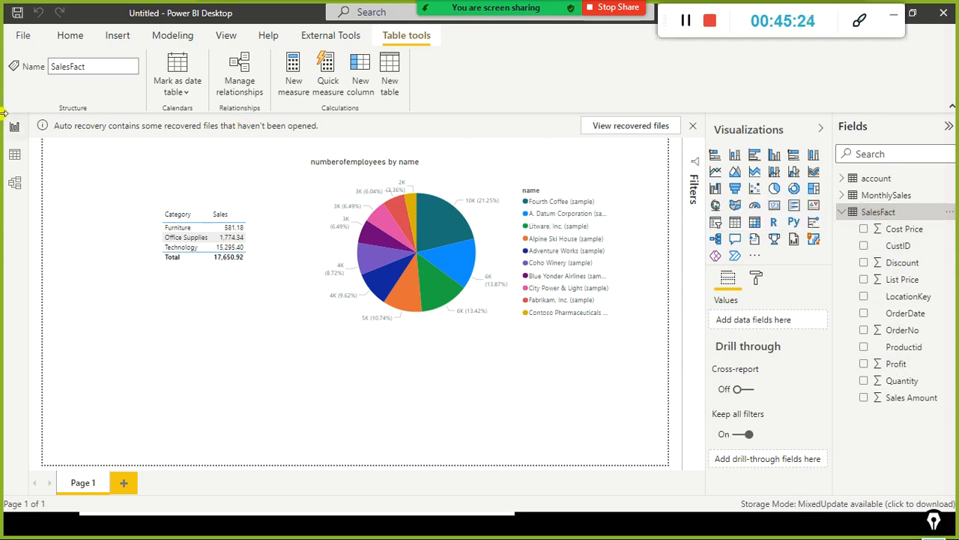
Step: Compare the MonthlySales and SalesFact tables in the data view and return to the report page
click(12, 163)
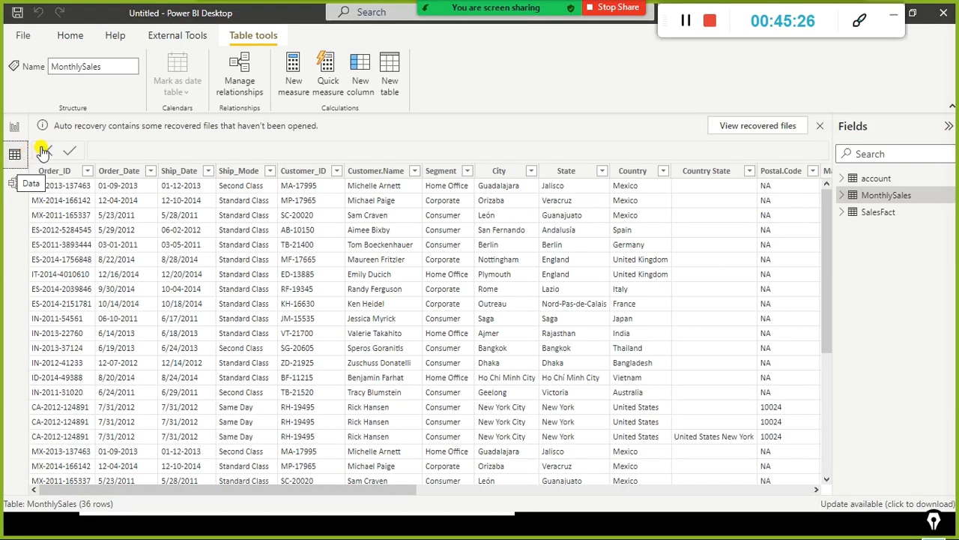
click(873, 212)
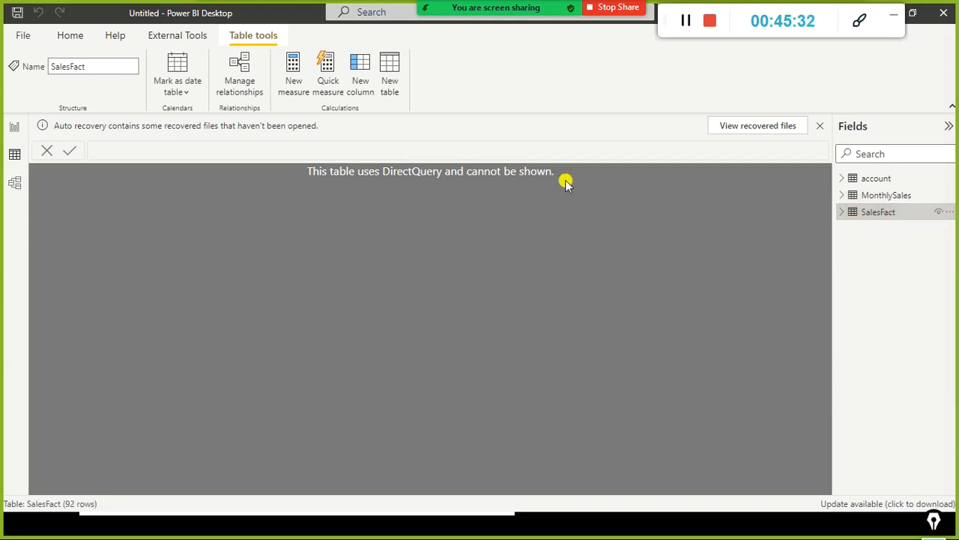
click(14, 127)
click(127, 388)
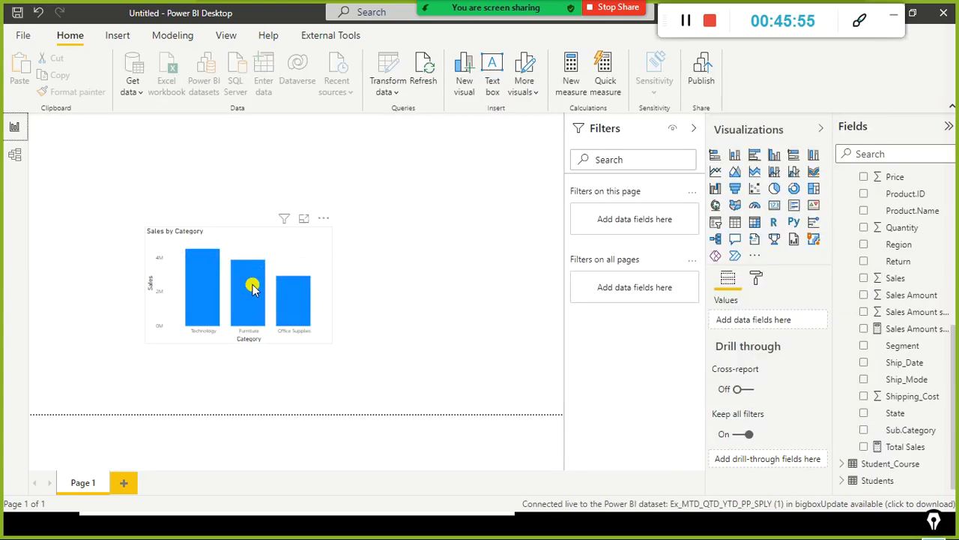
Step: Switch to the live-connected report, review its fields, and collapse the sales_w04 table to examine the table list
key(alt+Tab)
key(Tab)
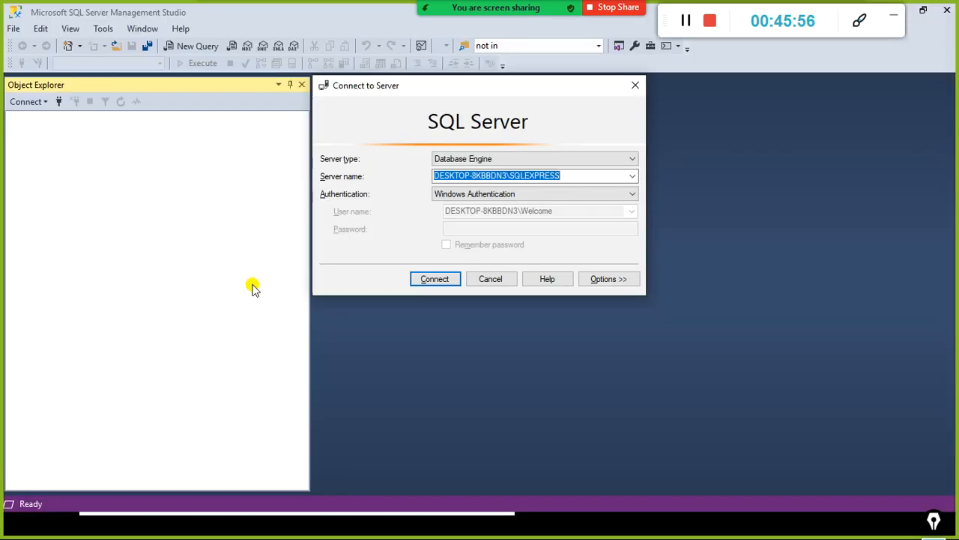
key(alt+Tab)
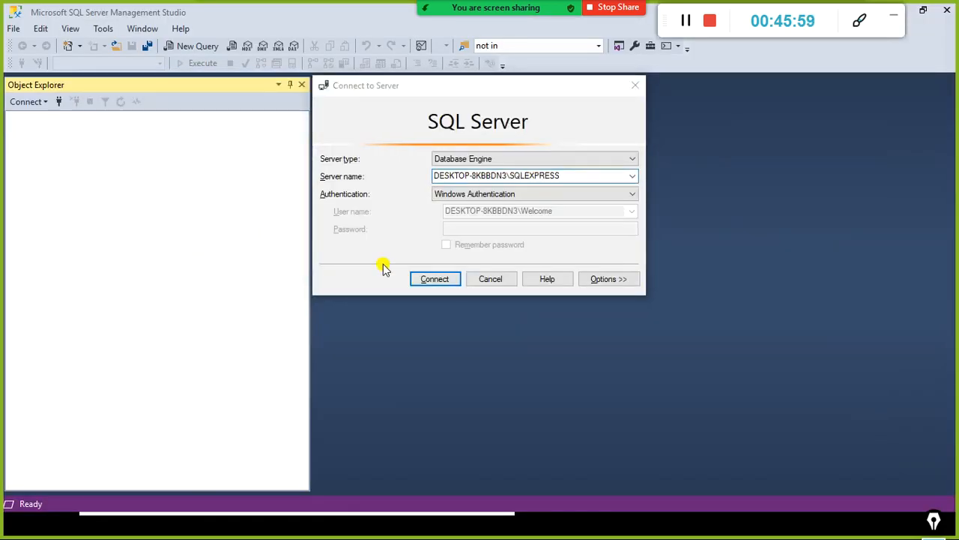
key(alt+Tab)
key(Tab)
scroll(936, 269, up, 3)
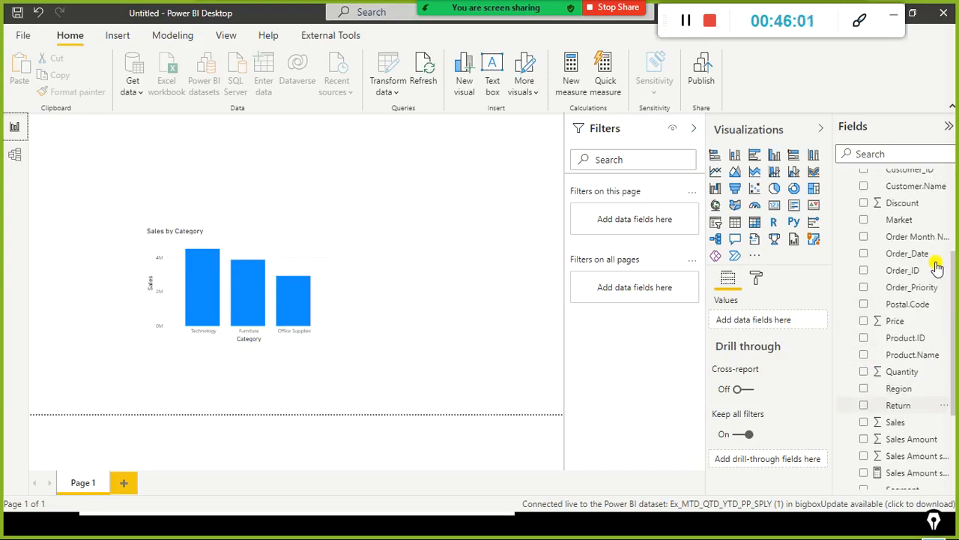
scroll(907, 292, down, 3)
scroll(862, 349, up, 5)
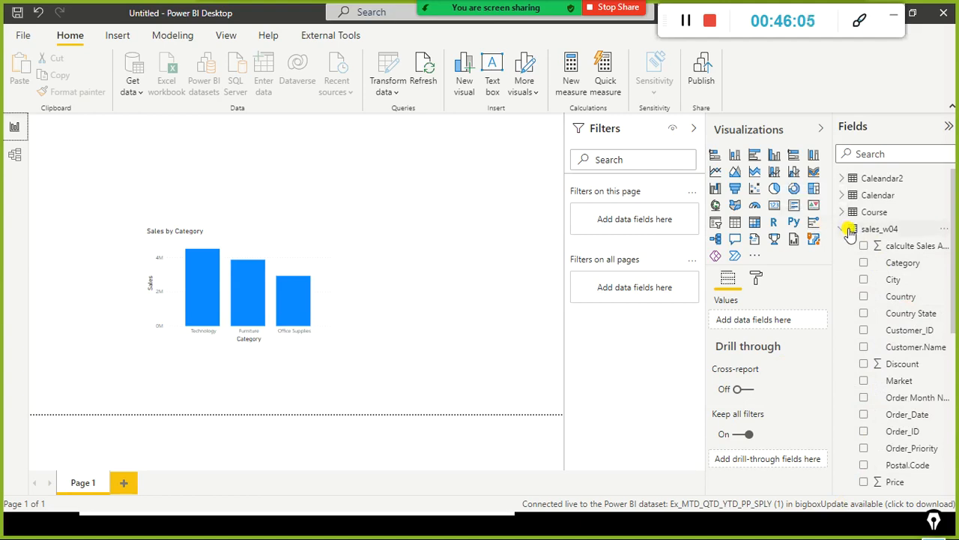
click(847, 235)
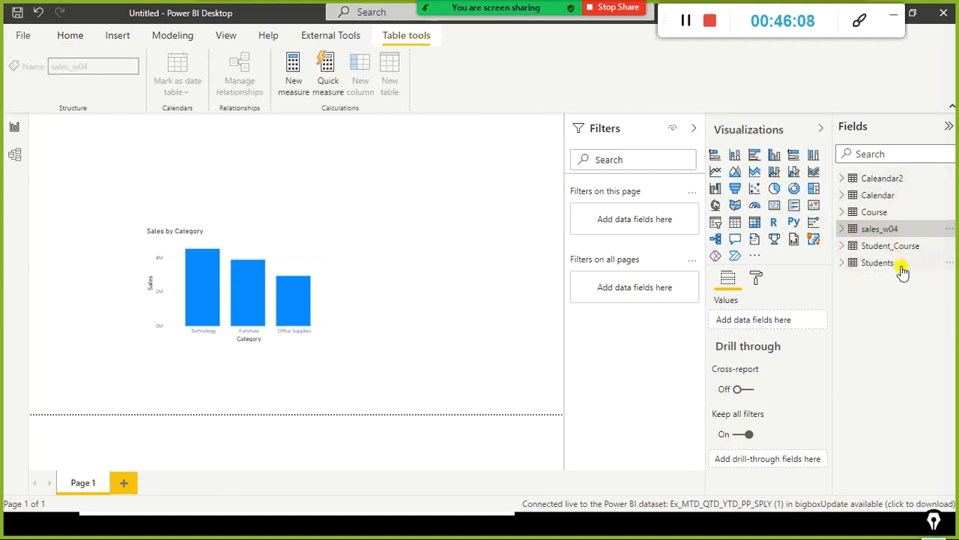
Step: Switch back to the pie-chart report, show its model view, and collapse the table properties to reveal more of the diagram
key(alt+Tab)
key(Tab)
key(Tab)
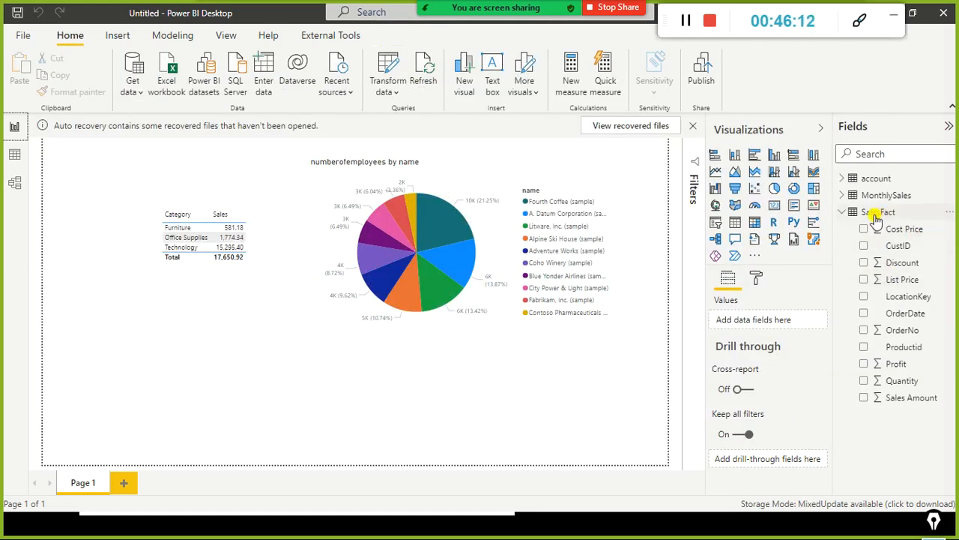
click(13, 187)
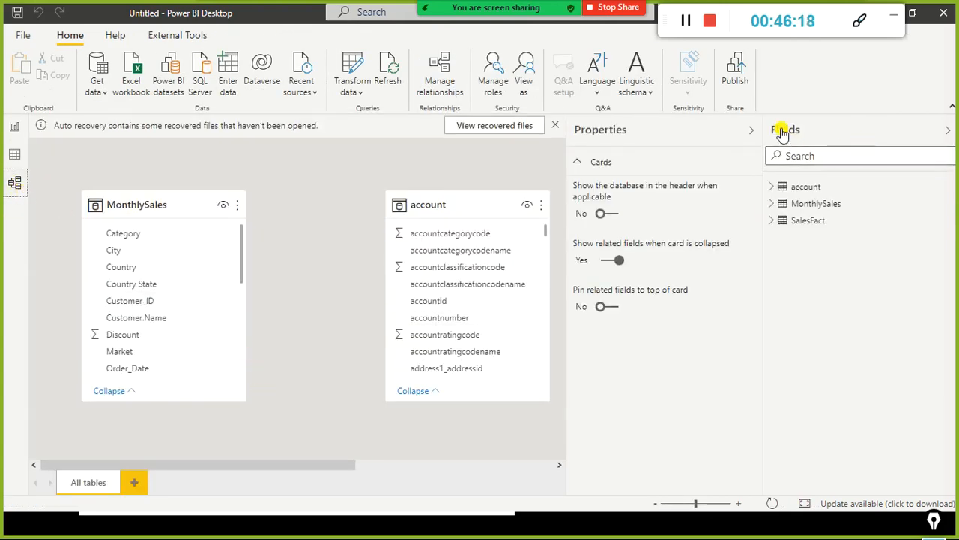
click(751, 130)
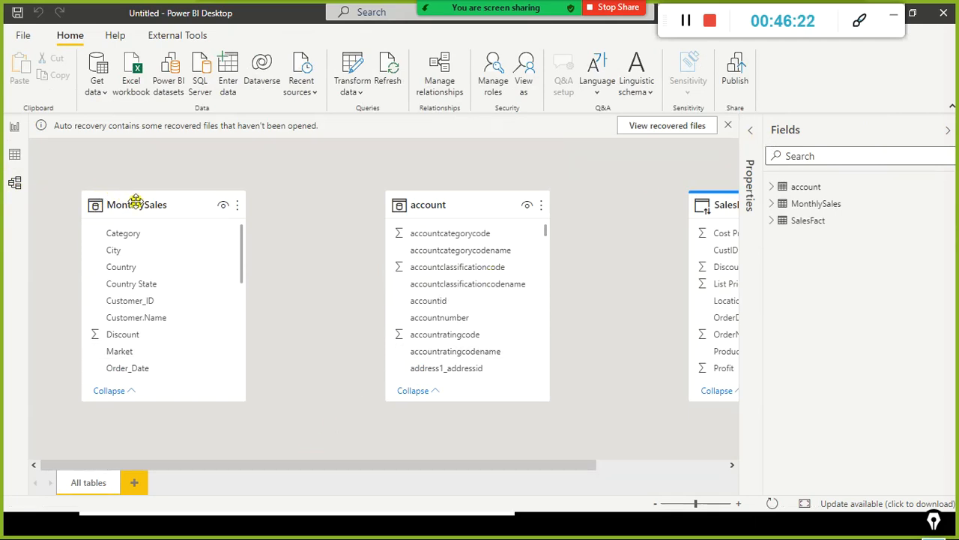
Step: Rearrange the SalesFact and account tables in the model diagram, placing account beside MonthlySales and away from SalesFact
drag(278, 460, 454, 450)
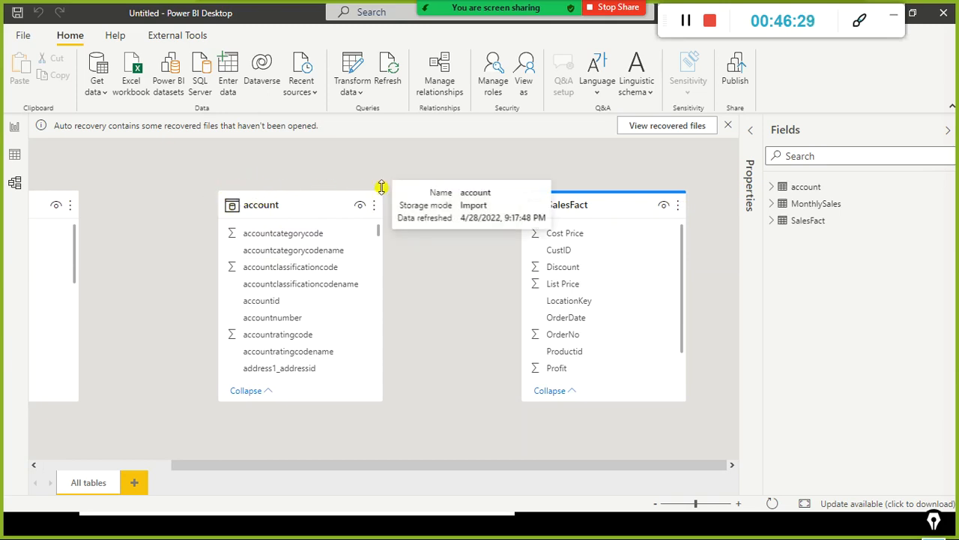
drag(598, 198, 526, 186)
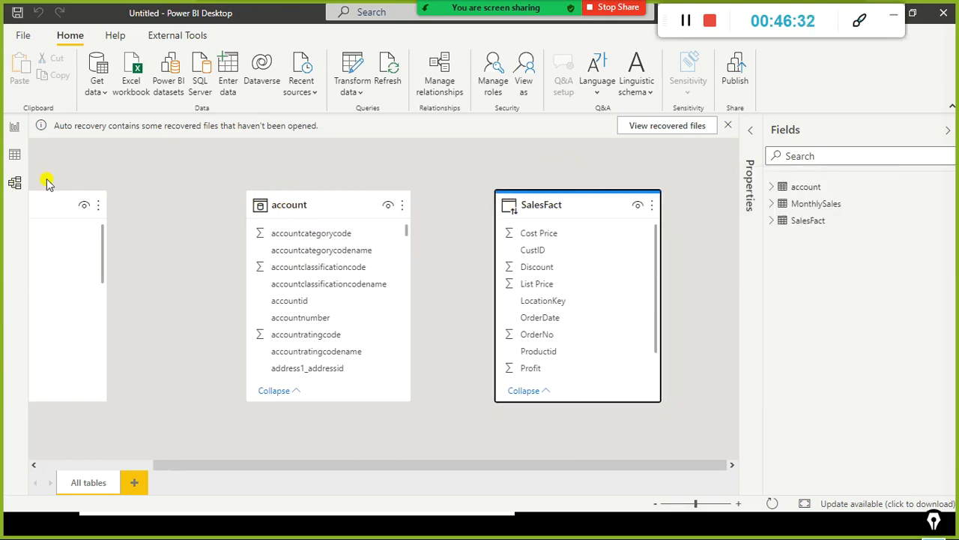
drag(364, 210, 105, 219)
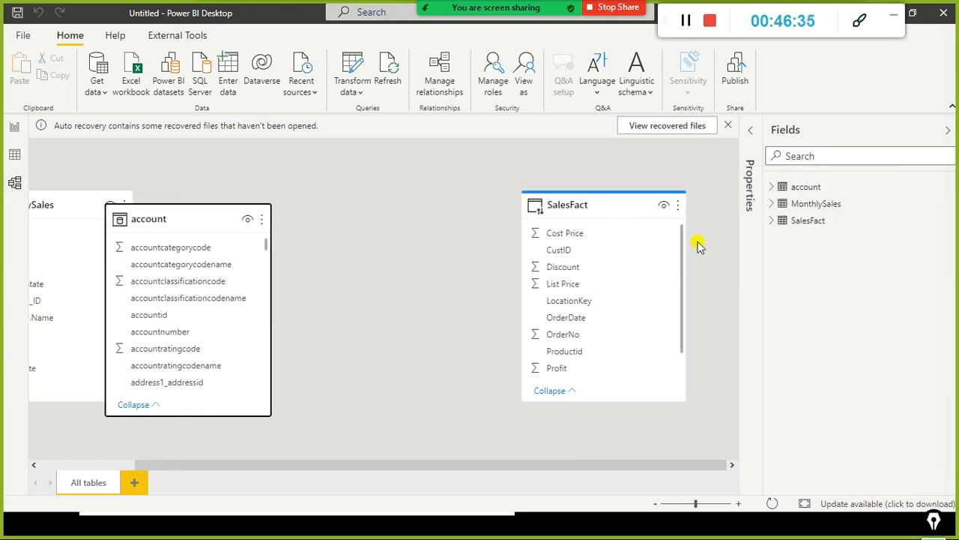
Step: Inspect the storage mode and data source details of the SalesFact table in the model diagram
click(624, 205)
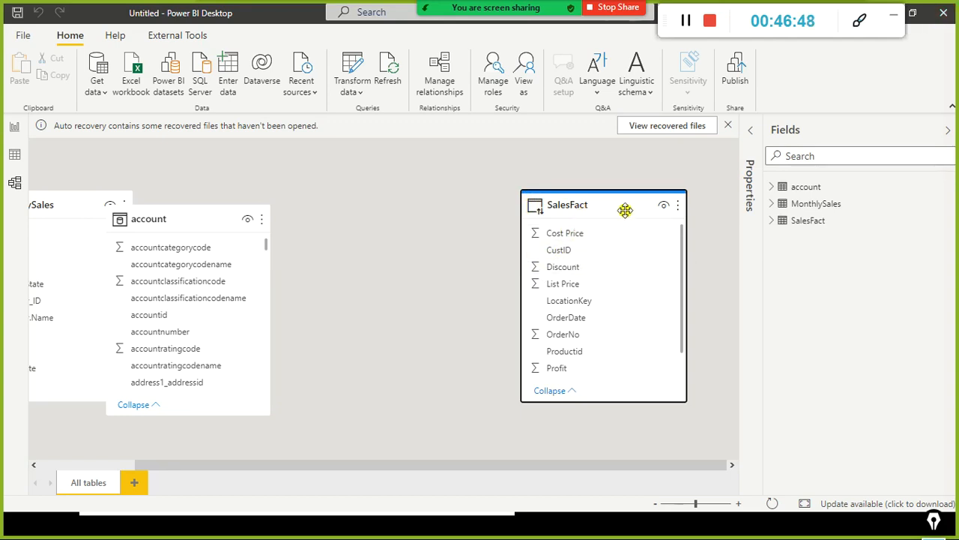
click(625, 211)
mouse_move(622, 200)
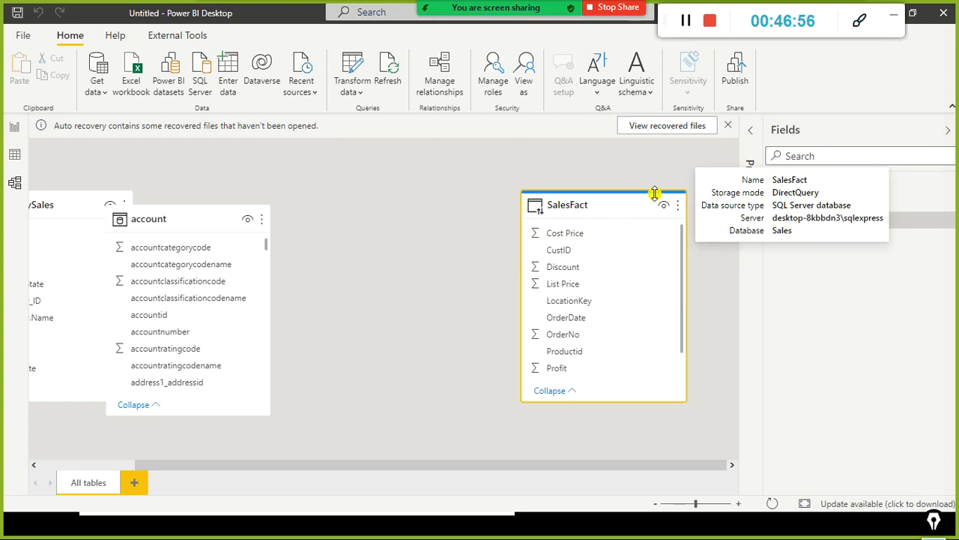
Step: Connect to the Sales database on SQL Server DESKTOP-8KBBDN3\SQLEXPRESS using Import connectivity mode
click(480, 238)
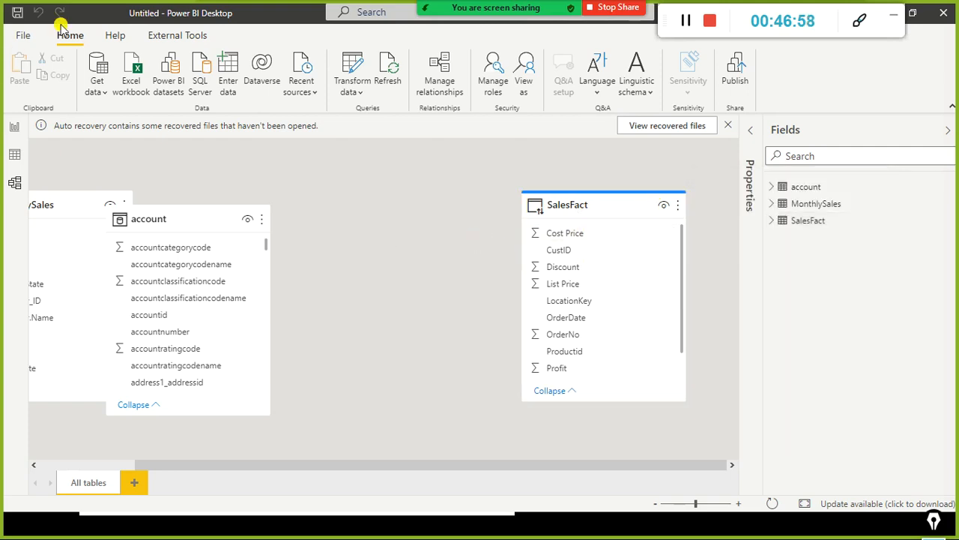
click(99, 90)
click(153, 229)
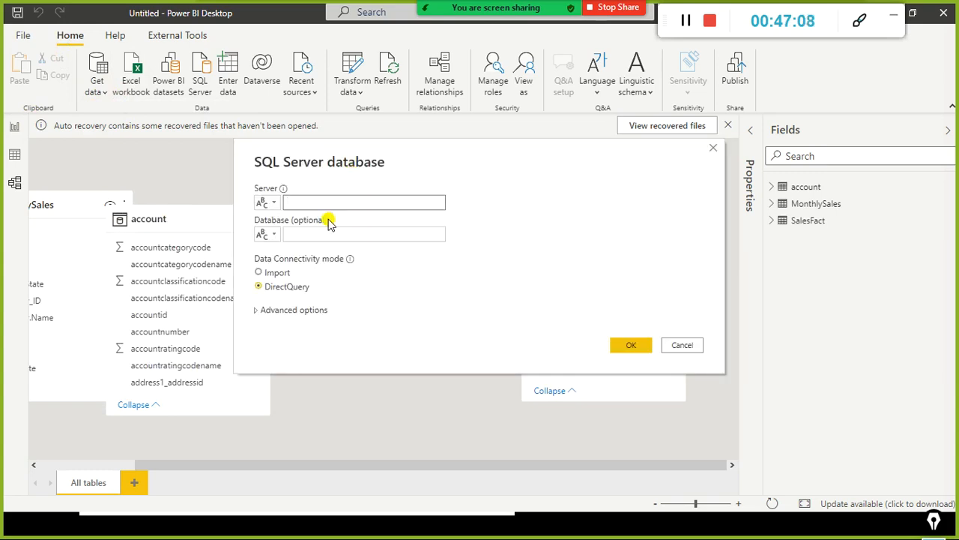
text(DESKTOP-8KBBDN3\SQLEXPRESS)
click(305, 234)
text(sal)
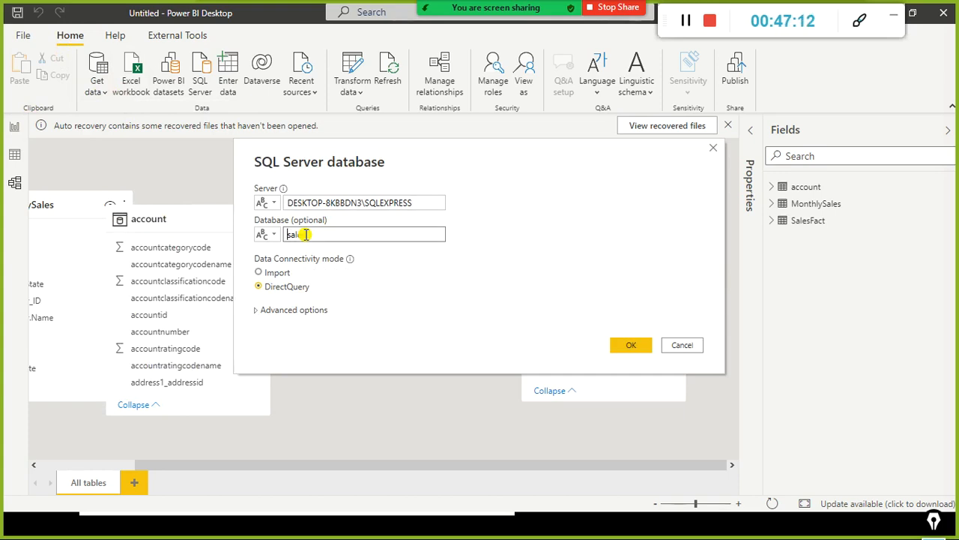
text(es)
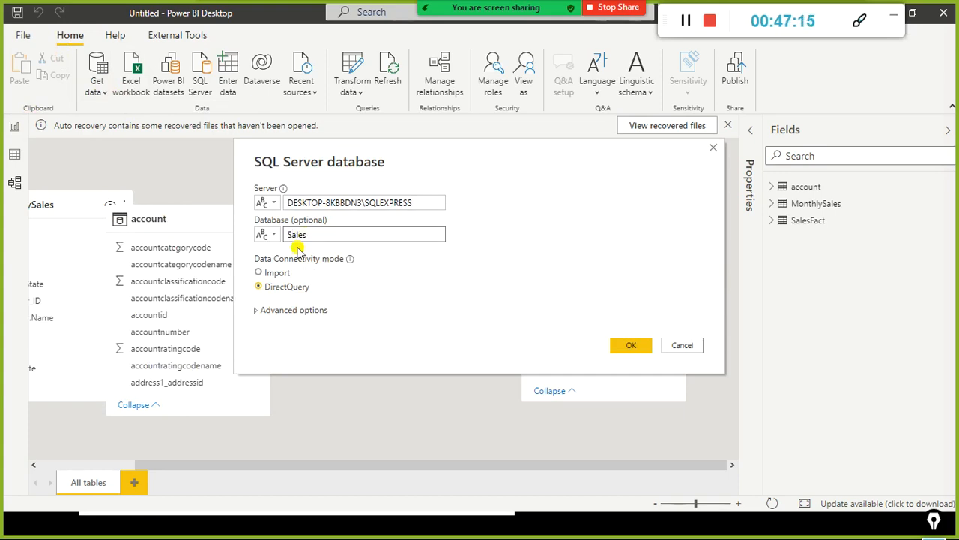
click(277, 272)
click(649, 344)
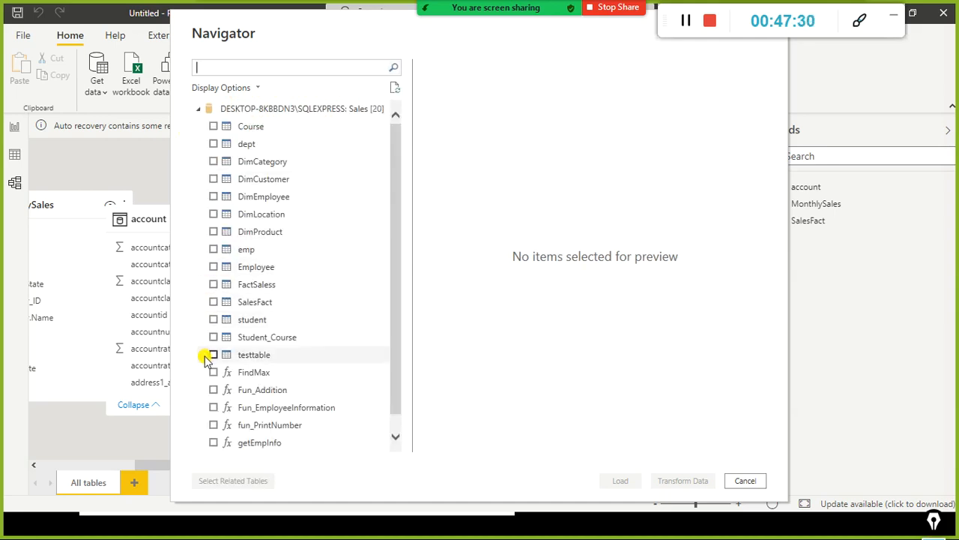
Step: Load the DimLocation and DimProduct tables, and place DimProduct below DimLocation in the model diagram
click(214, 214)
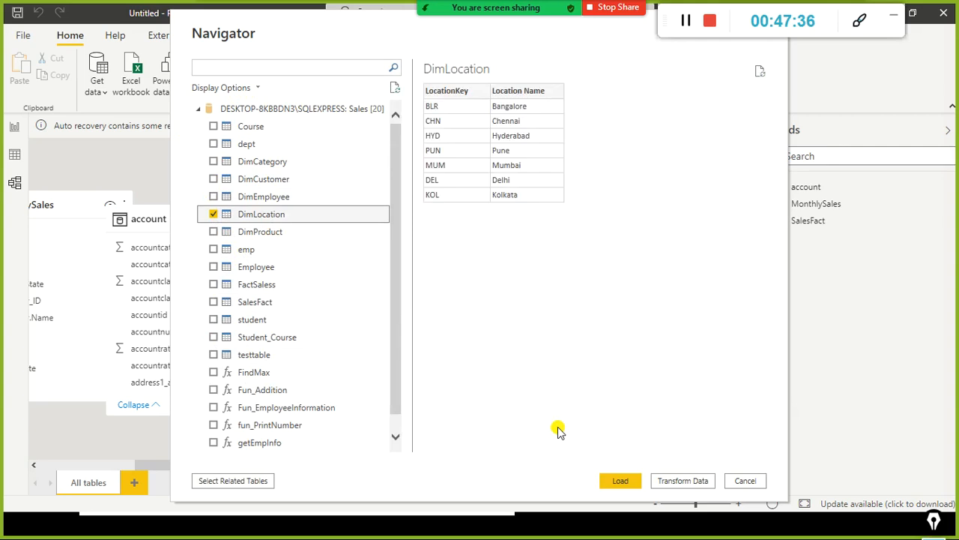
click(214, 234)
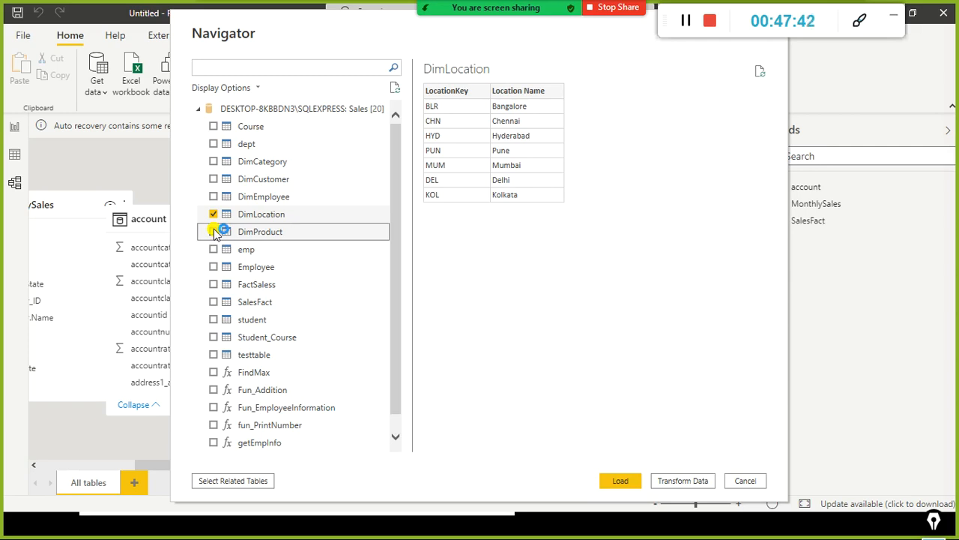
click(214, 234)
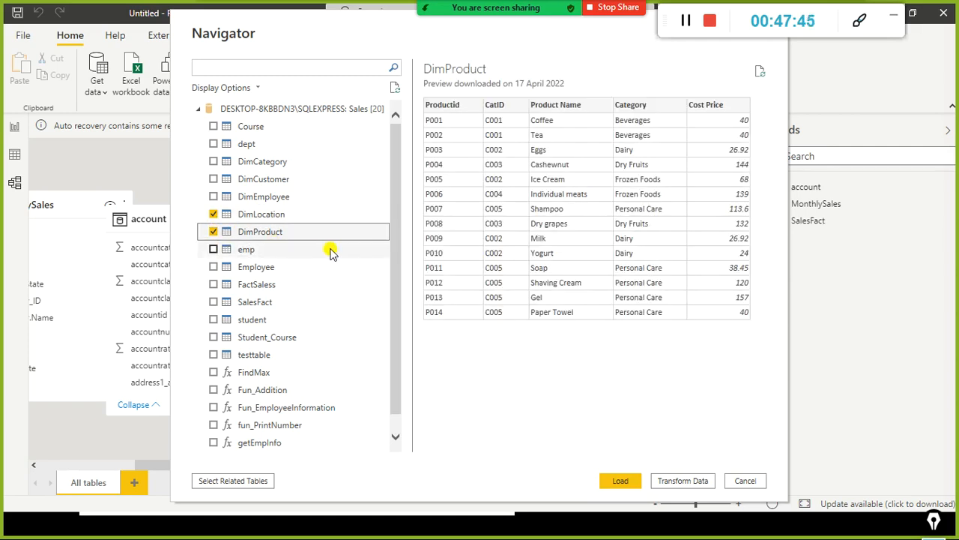
click(633, 487)
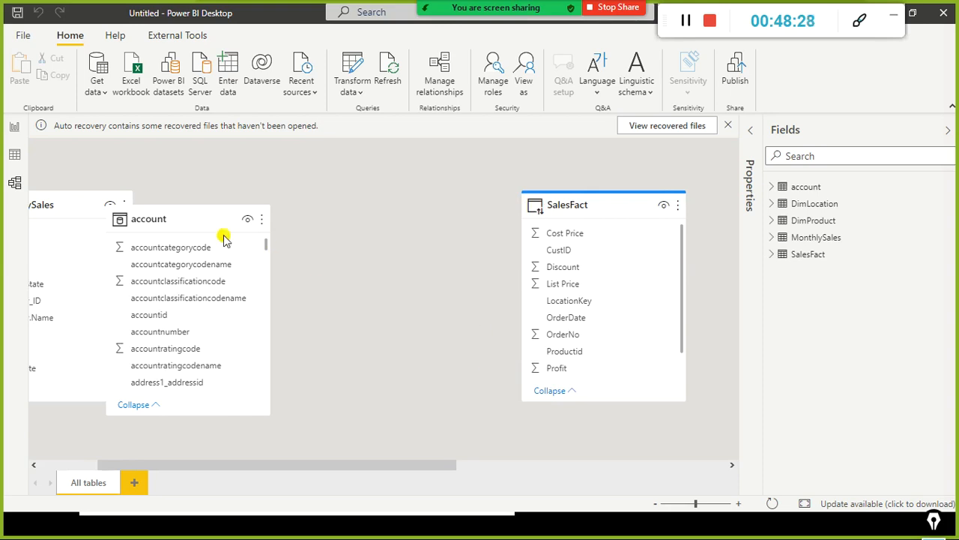
drag(278, 463, 480, 463)
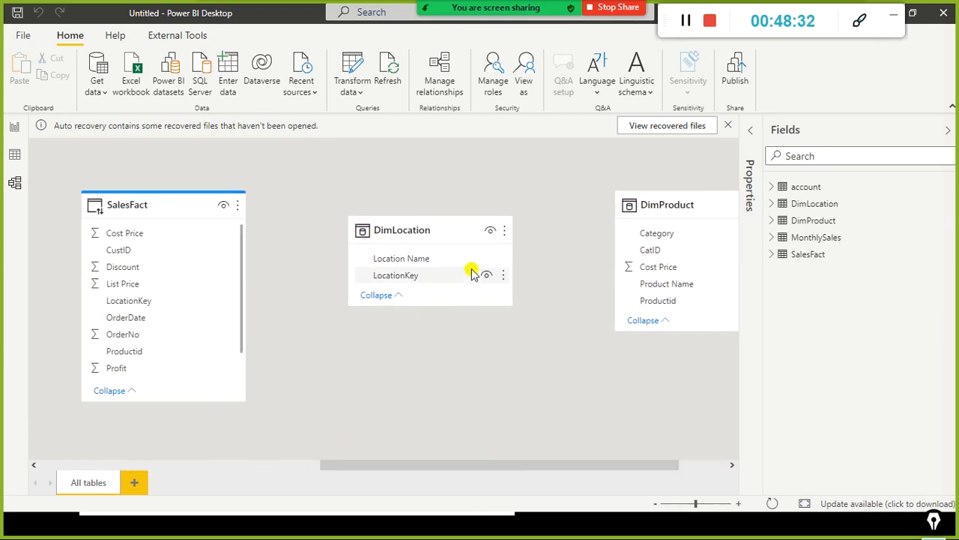
drag(709, 203, 598, 340)
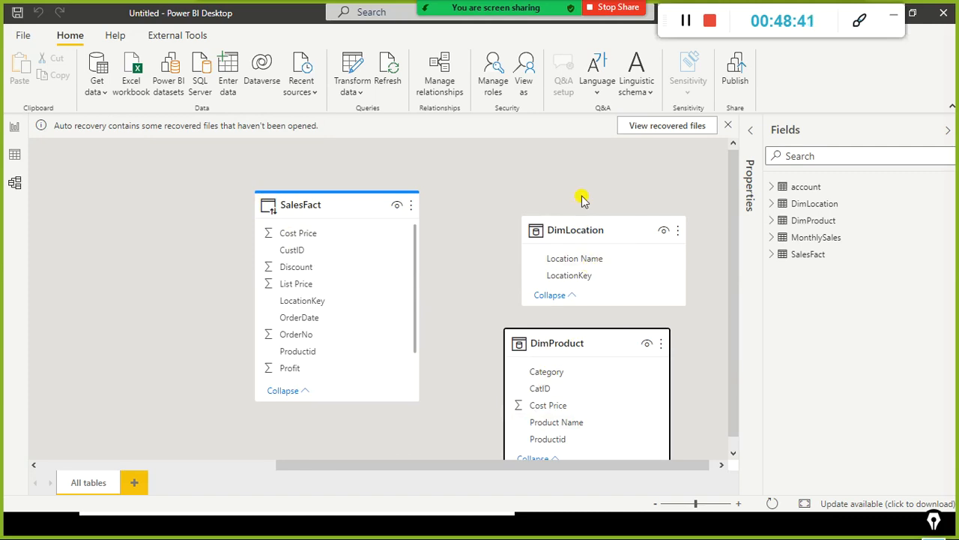
Step: Annotate the diagram with red arrows pointing at DimLocation, DimProduct and SalesFact, and a red box around the SalesFact header
drag(503, 137, 527, 213)
drag(489, 251, 499, 319)
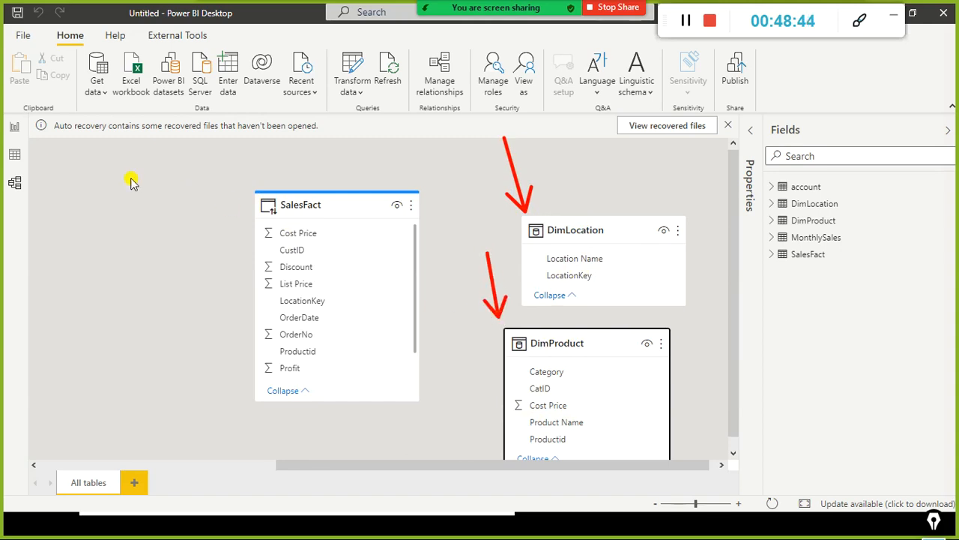
drag(128, 176, 224, 253)
drag(212, 220, 225, 254)
drag(189, 247, 227, 255)
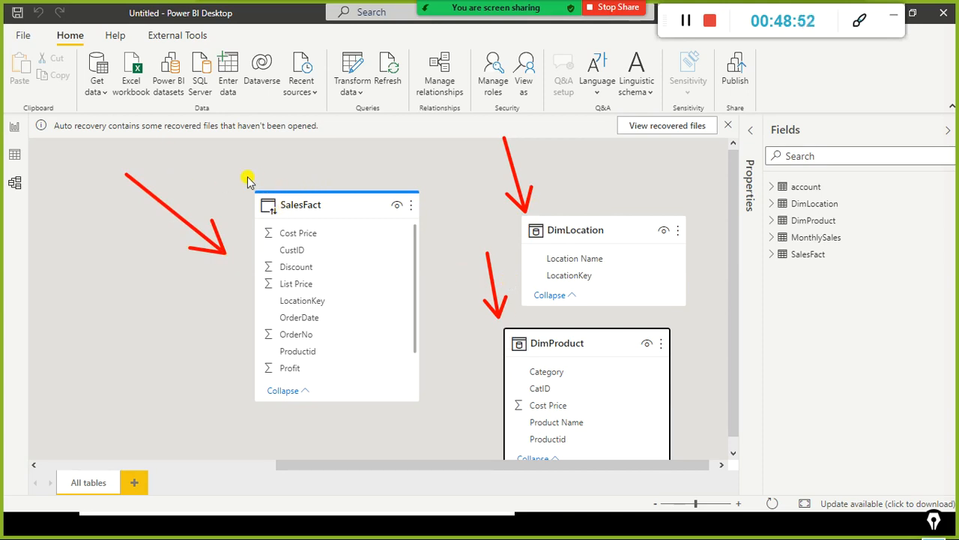
mouse_move(240, 174)
mouse_down()
mouse_move(271, 209)
mouse_move(339, 209)
mouse_move(241, 204)
mouse_move(247, 191)
mouse_move(419, 225)
mouse_move(427, 211)
mouse_up()
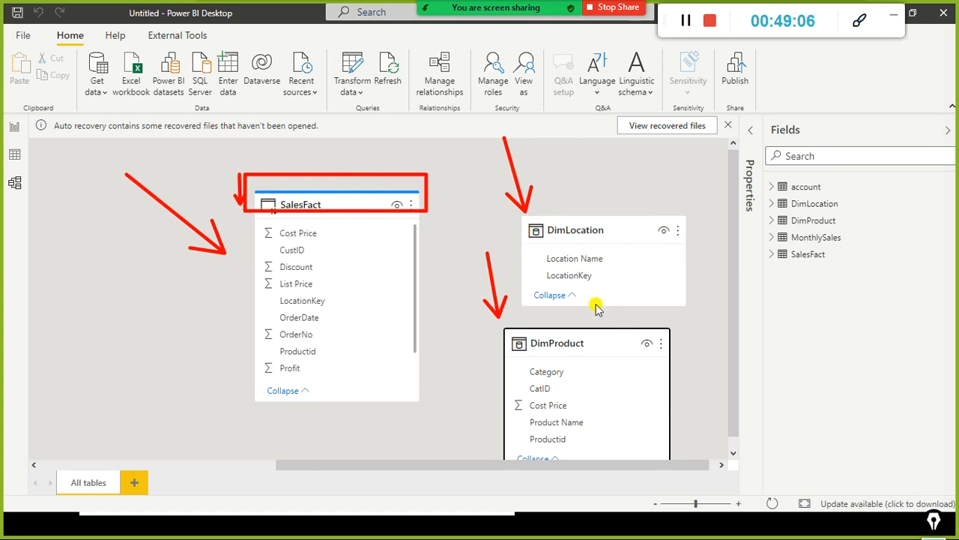
Step: Add the red text label "Import" above the DimLocation table
mouse_move(586, 177)
mouse_down()
mouse_move(587, 190)
mouse_move(600, 190)
mouse_up()
drag(604, 178, 604, 190)
text(=)
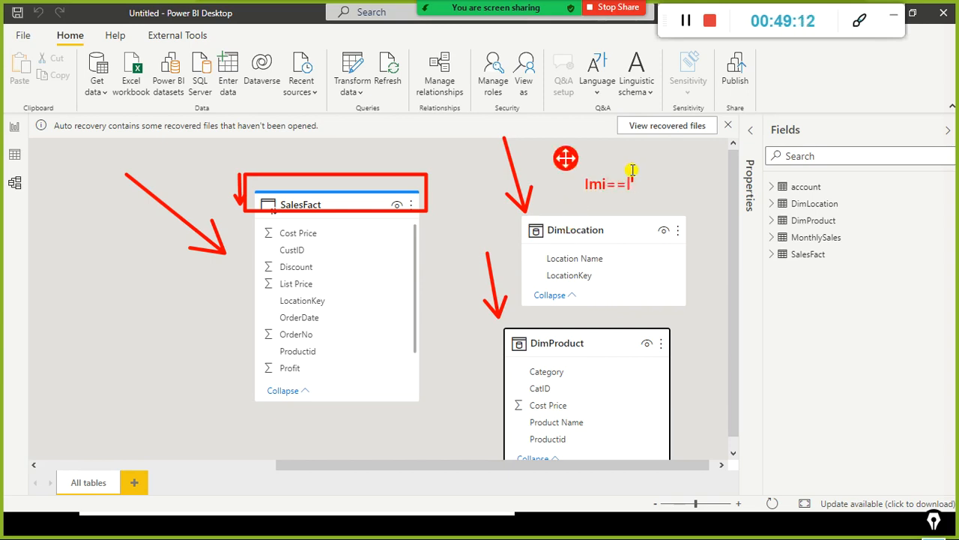
text(oe)
text(oe)
key(BackSpace)
text(rt)
Step: Add the red text label "direct connectivity mode" above the SalesFact table and circle both labels together
click(273, 160)
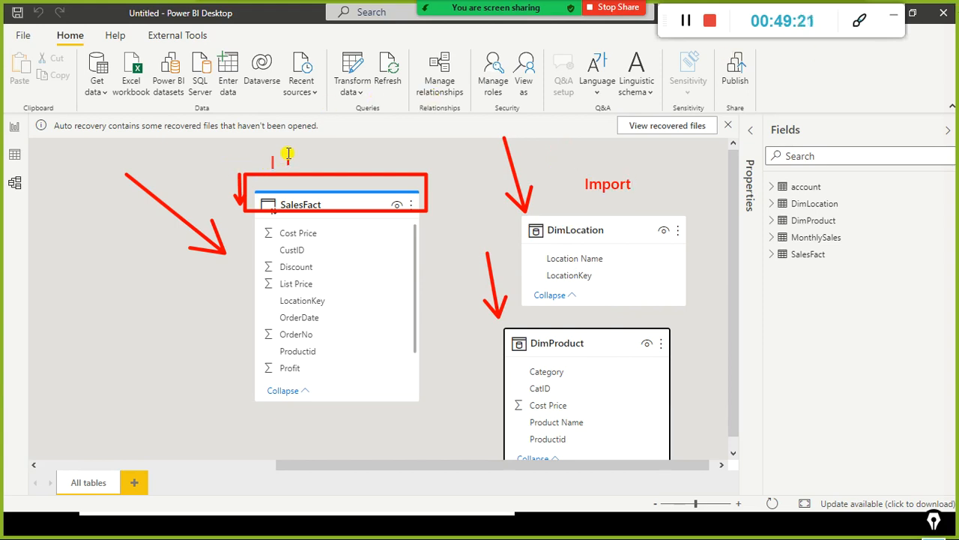
text(direct connedtivity moodl)
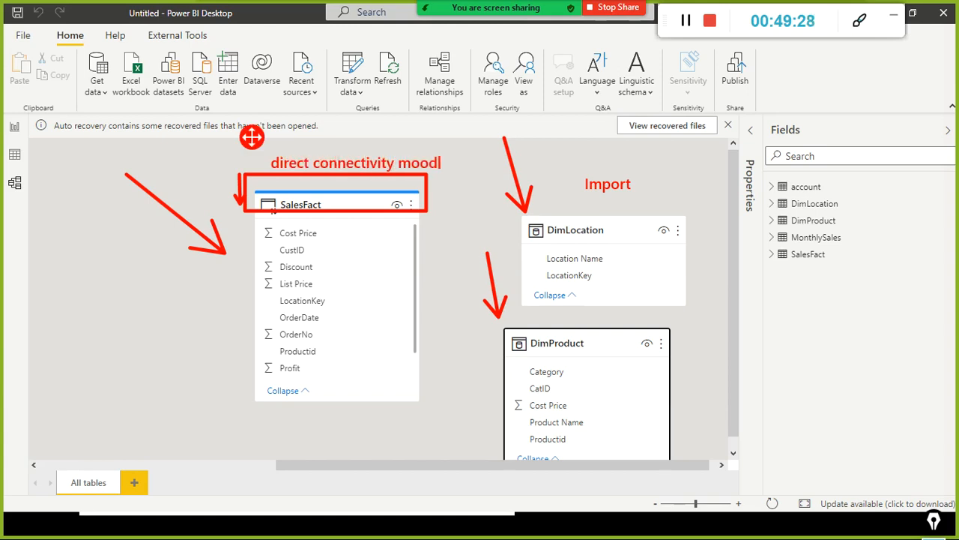
text(del)
mouse_move(720, 178)
mouse_down()
mouse_move(567, 143)
mouse_move(255, 142)
mouse_move(268, 220)
mouse_move(533, 248)
mouse_move(703, 178)
mouse_up()
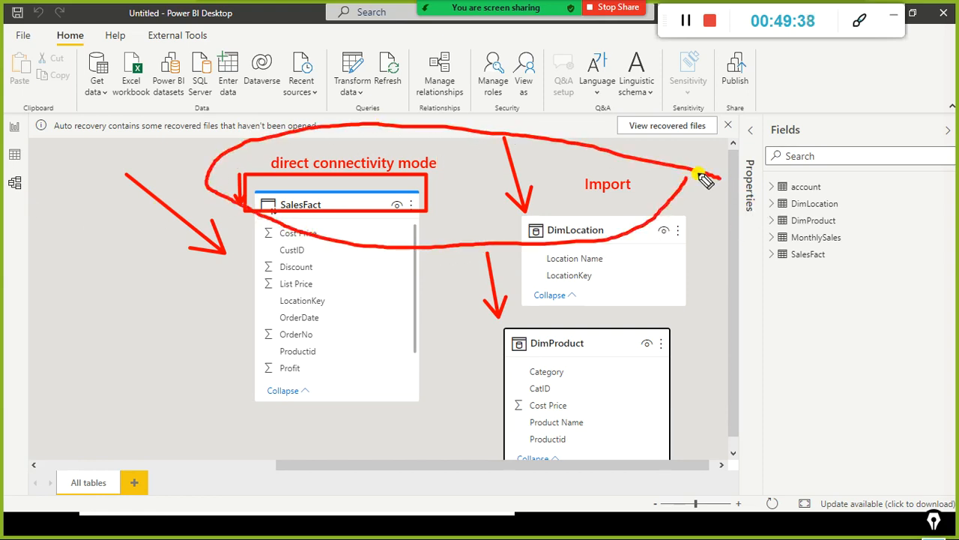
Step: Browse the open windows to switch away from the annotated model diagram
key(alt+Tab)
key(alt+Tab)
key(alt+Tab)
key(alt+Tab)
key(alt+Tab)
key(alt+Tab)
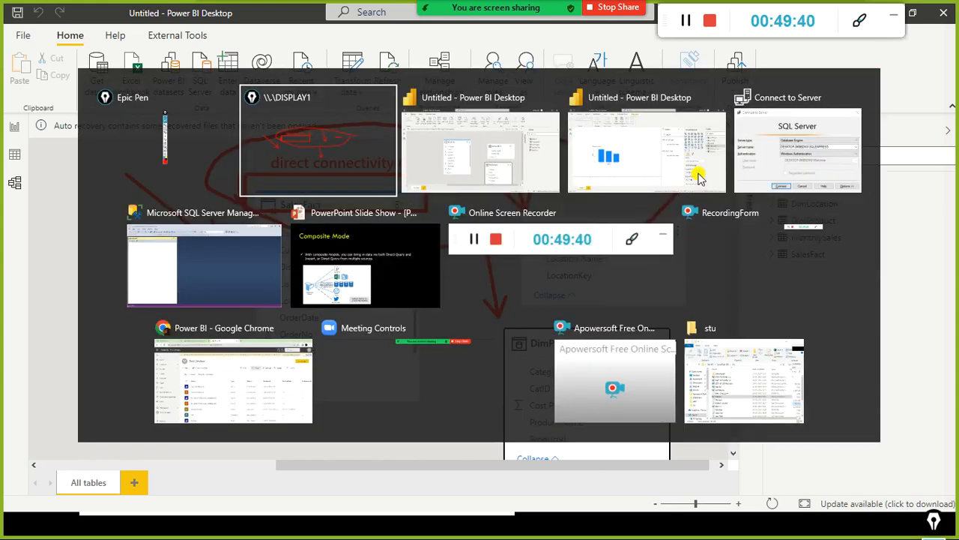